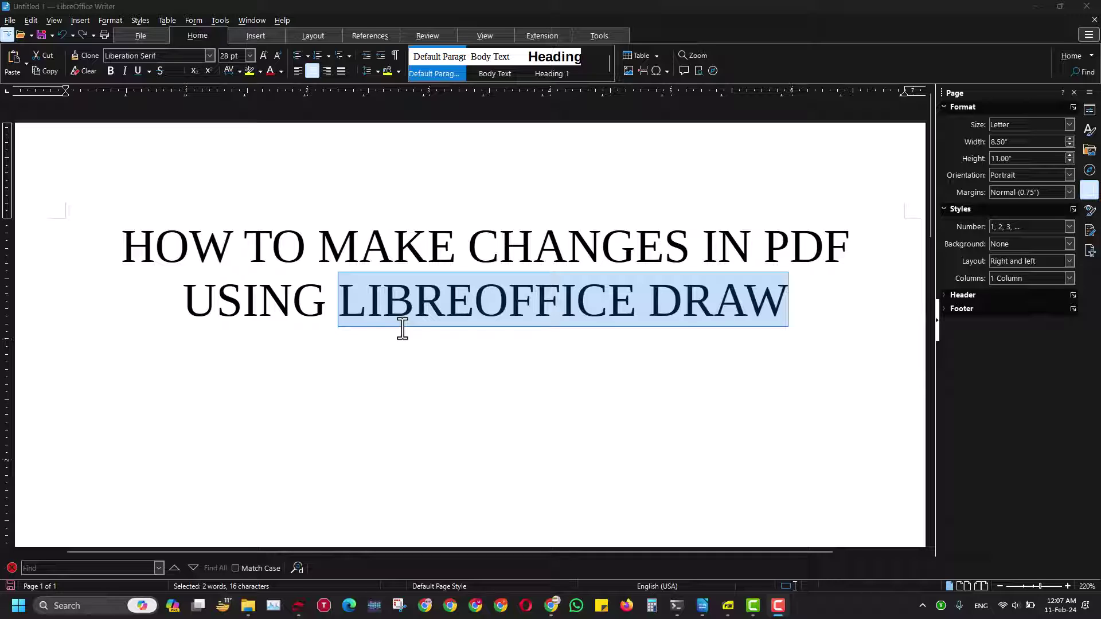
Step: Preview american-culture-guide.pdf in the PDF viewer, then return to the PDFs folder in File Explorer
{"action": "left_click", "coordinate": [248, 605]}
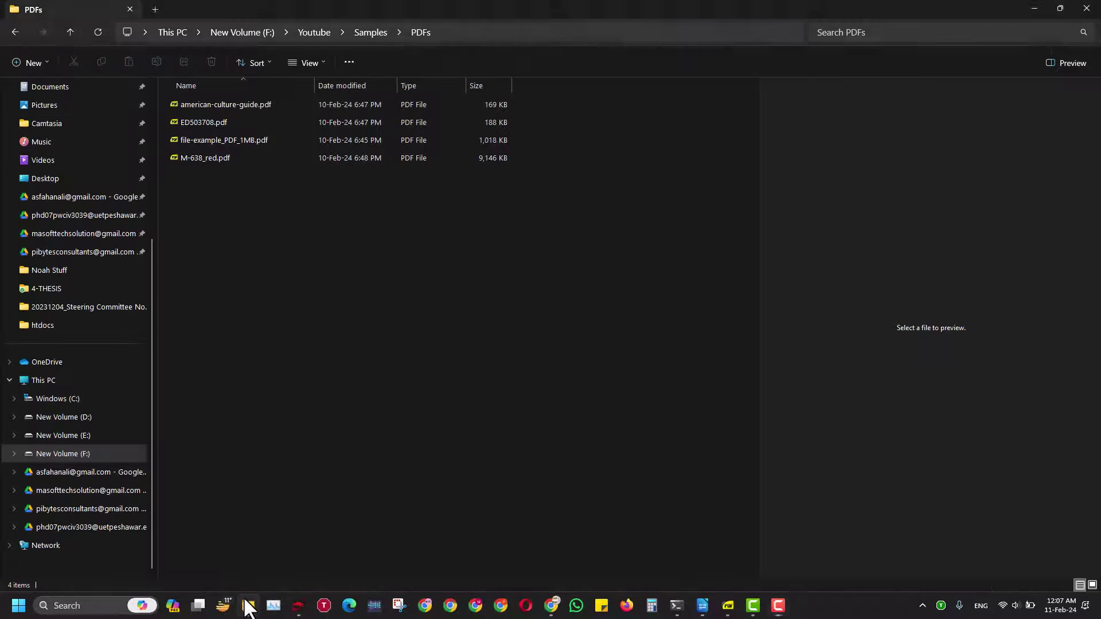
{"action": "left_click", "coordinate": [222, 105]}
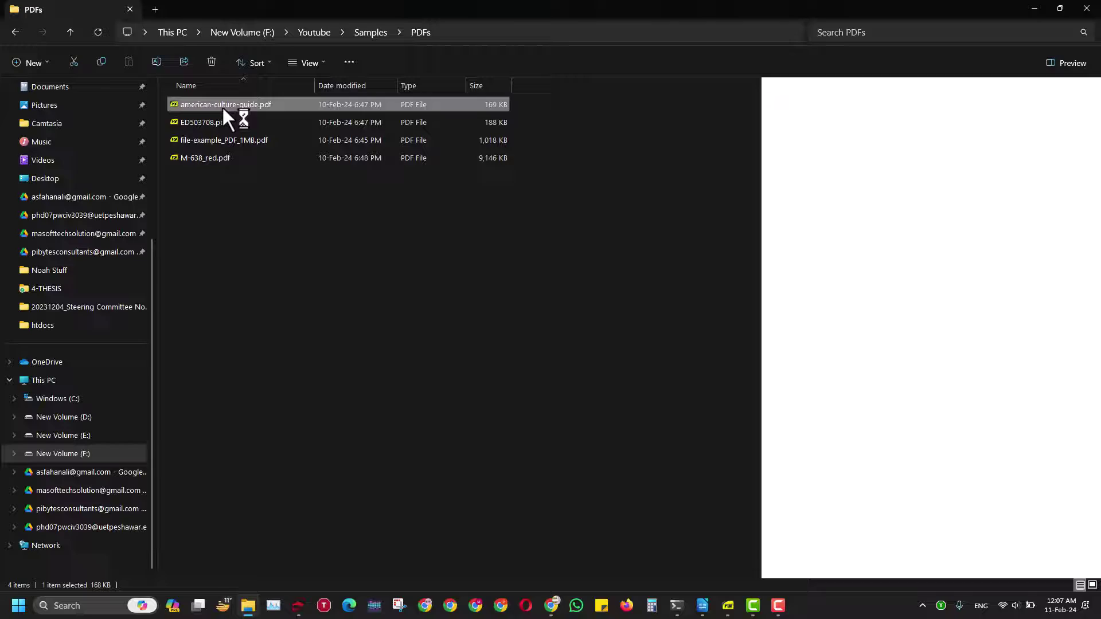
{"action": "double_click", "coordinate": [222, 105]}
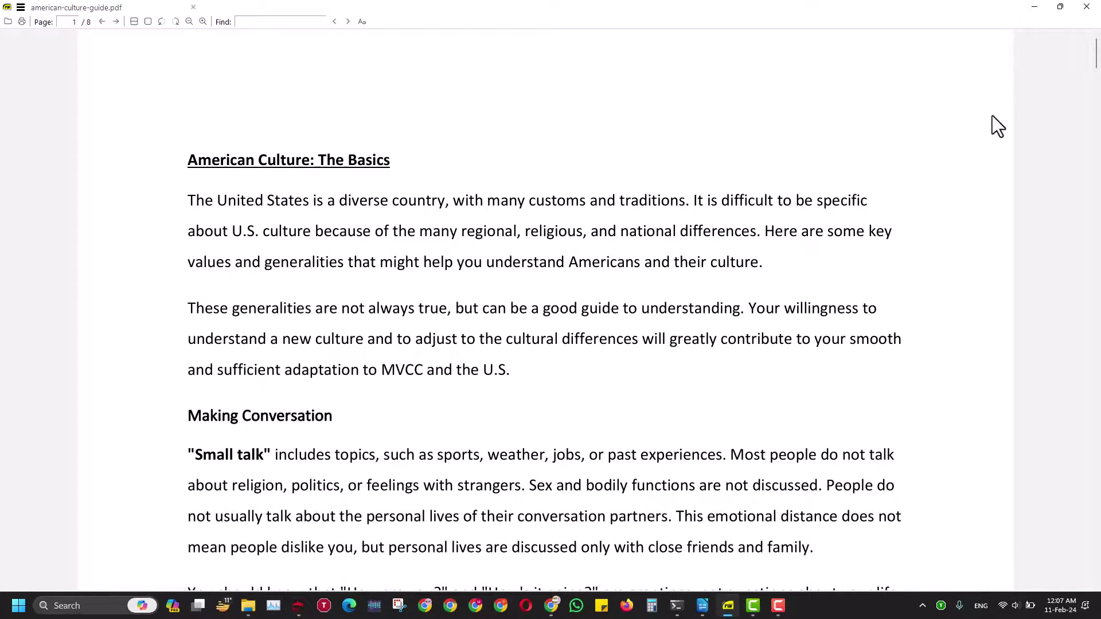
{"action": "mouse_move", "coordinate": [1093, 72]}
{"action": "left_mouse_down"}
{"action": "mouse_move", "coordinate": [1095, 447]}
{"action": "mouse_move", "coordinate": [1096, 56]}
{"action": "left_mouse_up"}
{"action": "left_click", "coordinate": [1038, 7]}
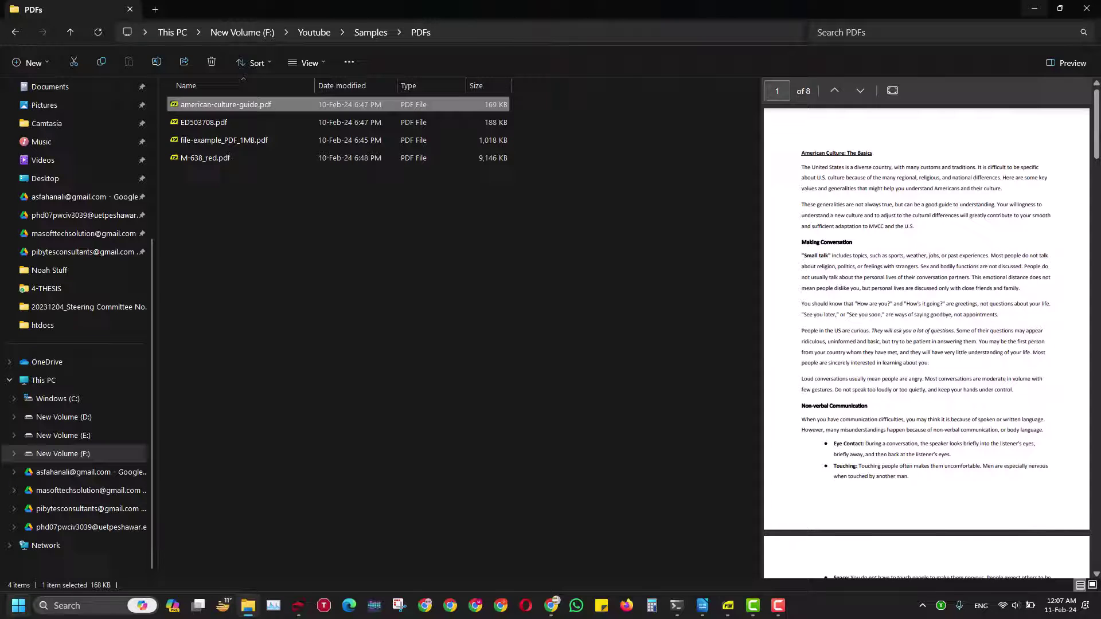
Step: Search the Start menu for 'libreoffice' and launch LibreOffice Draw
{"action": "key", "text": "super"}
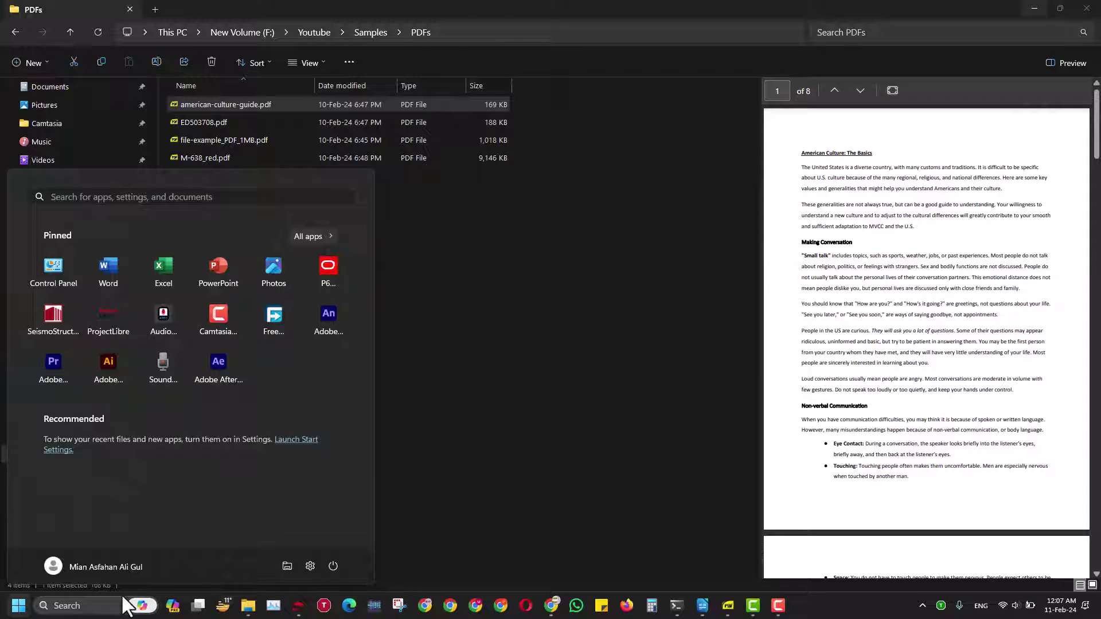
{"action": "type", "text": "libreoffice"}
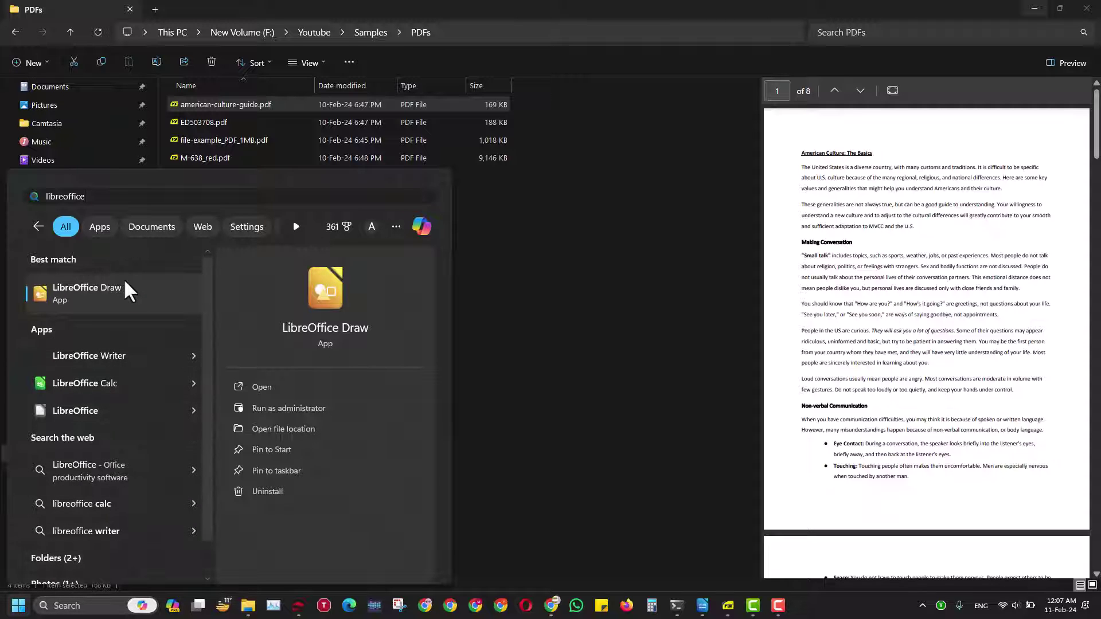
{"action": "left_click", "coordinate": [125, 280]}
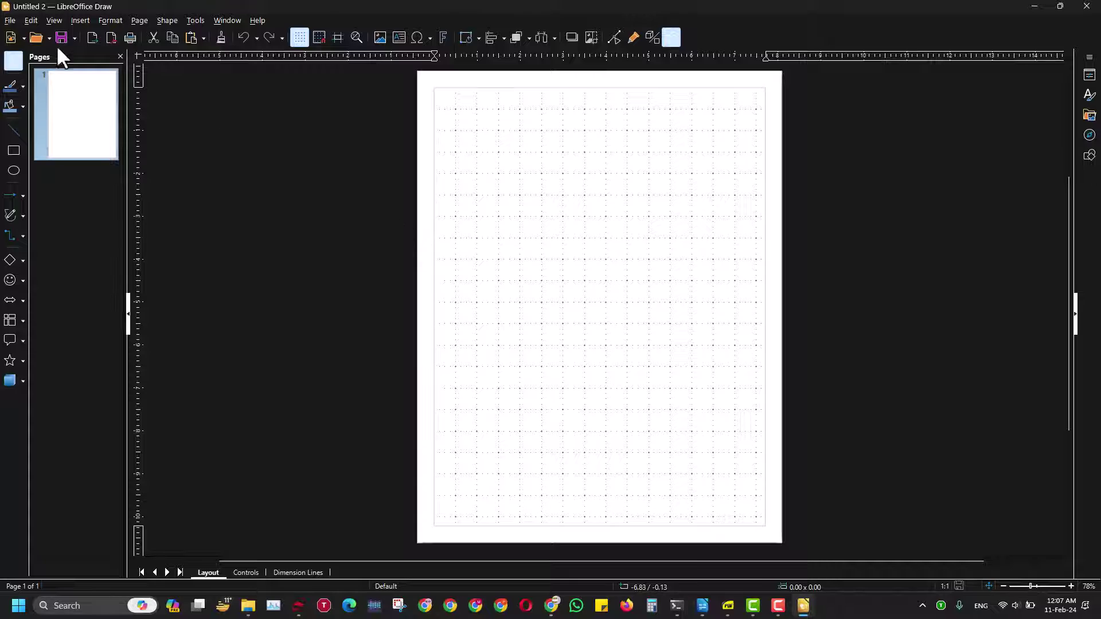
Step: Open american-culture-guide.pdf from the PDFs folder in Draw
{"action": "left_click", "coordinate": [34, 39]}
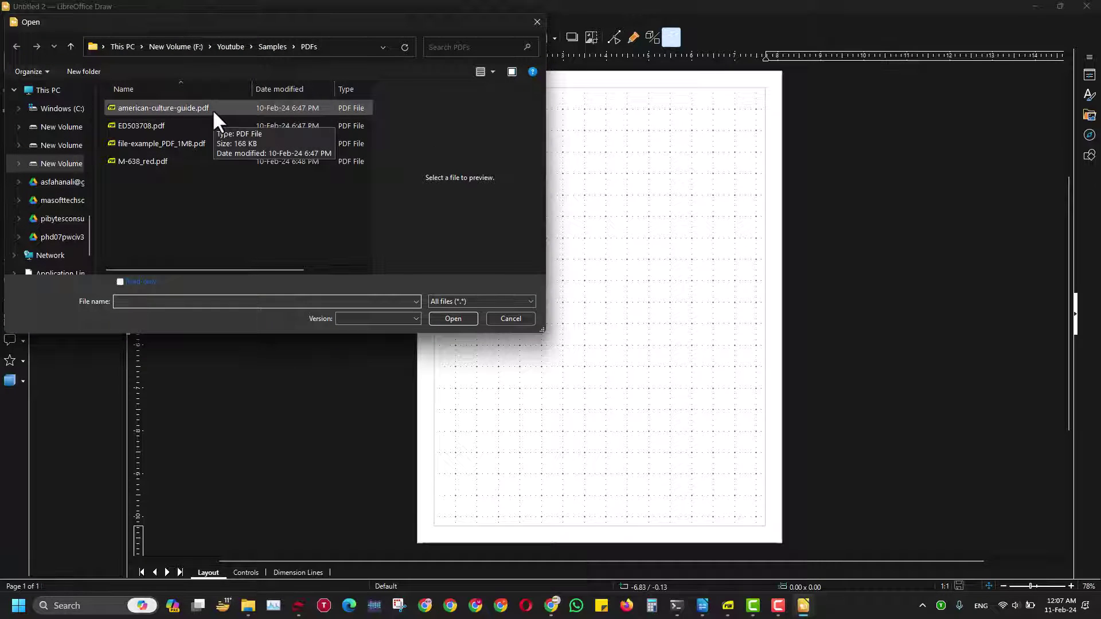
{"action": "left_click", "coordinate": [212, 109]}
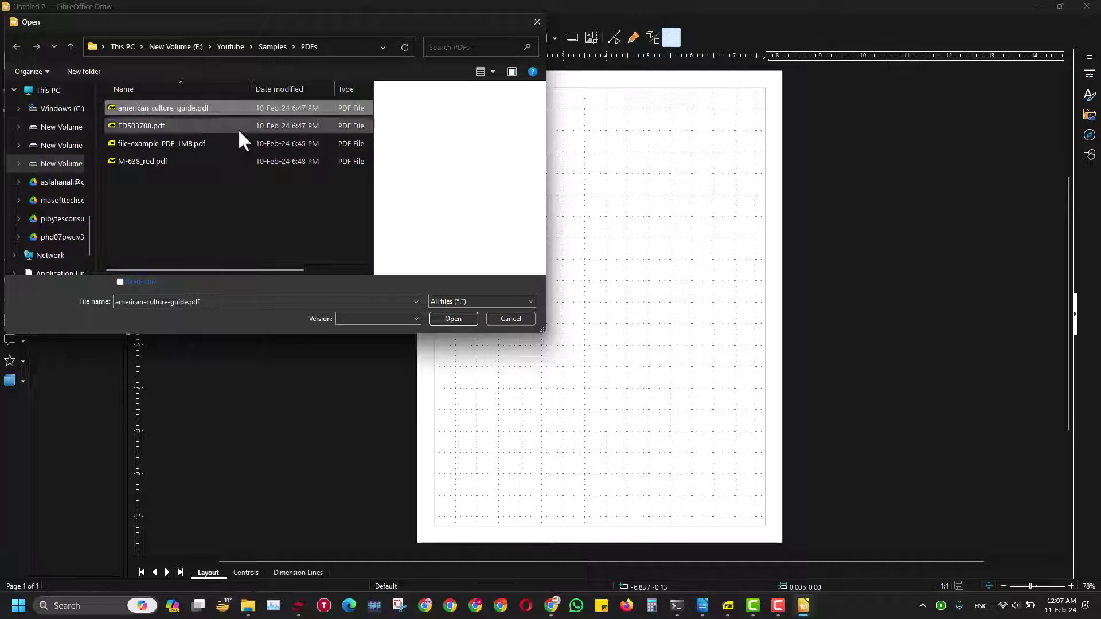
{"action": "left_click", "coordinate": [455, 321]}
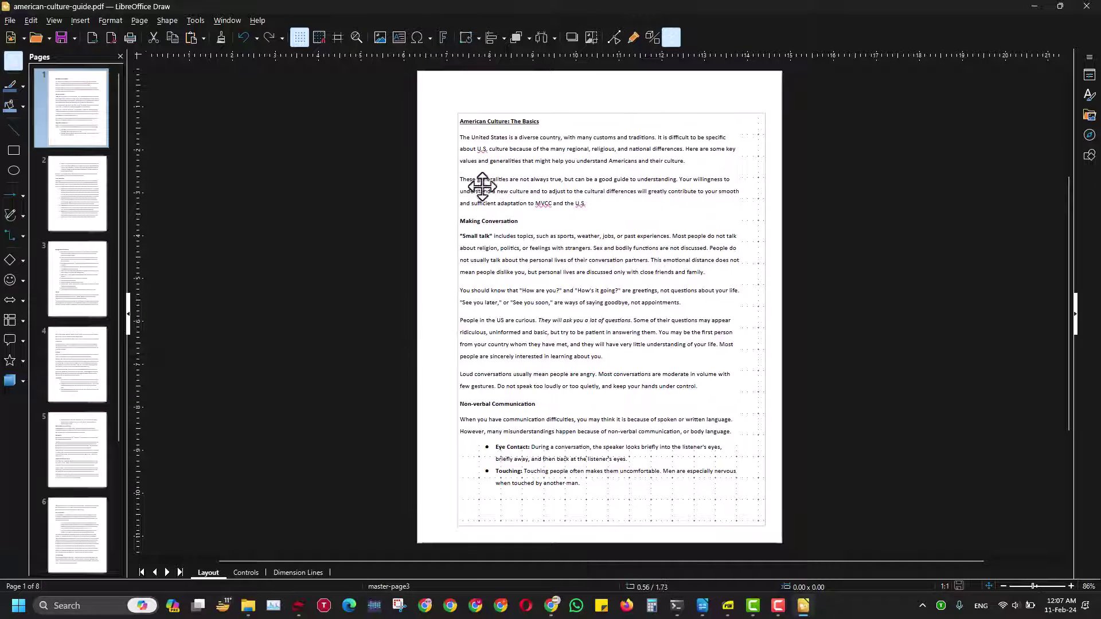
{"action": "left_click", "coordinate": [471, 124]}
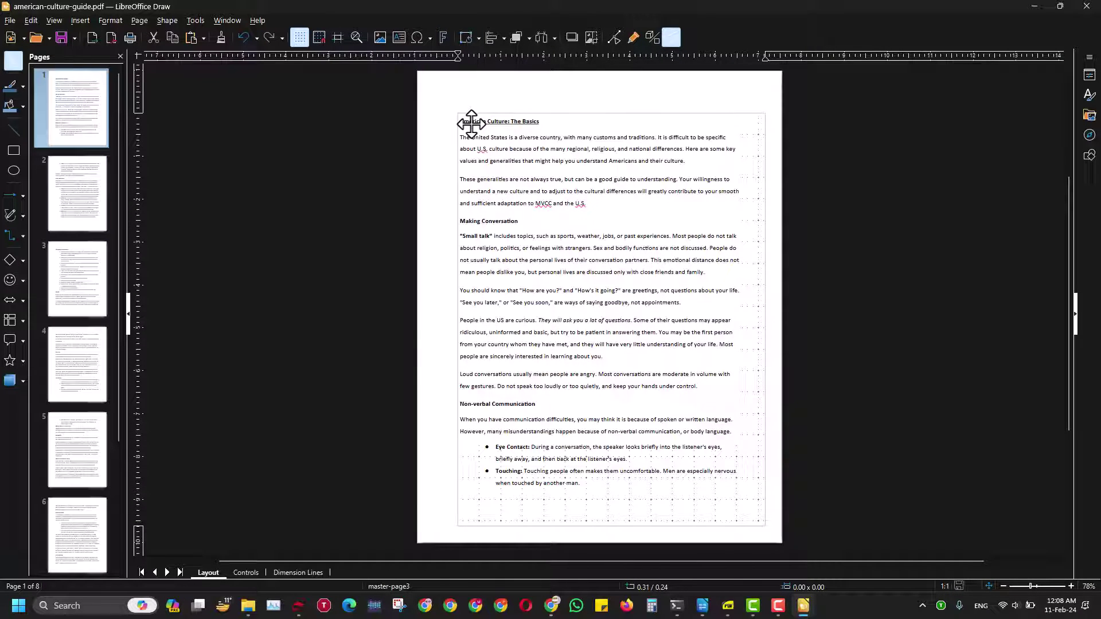
{"action": "scroll", "coordinate": [467, 143], "scroll_direction": "up", "scroll_amount": 3, "text": "ctrl"}
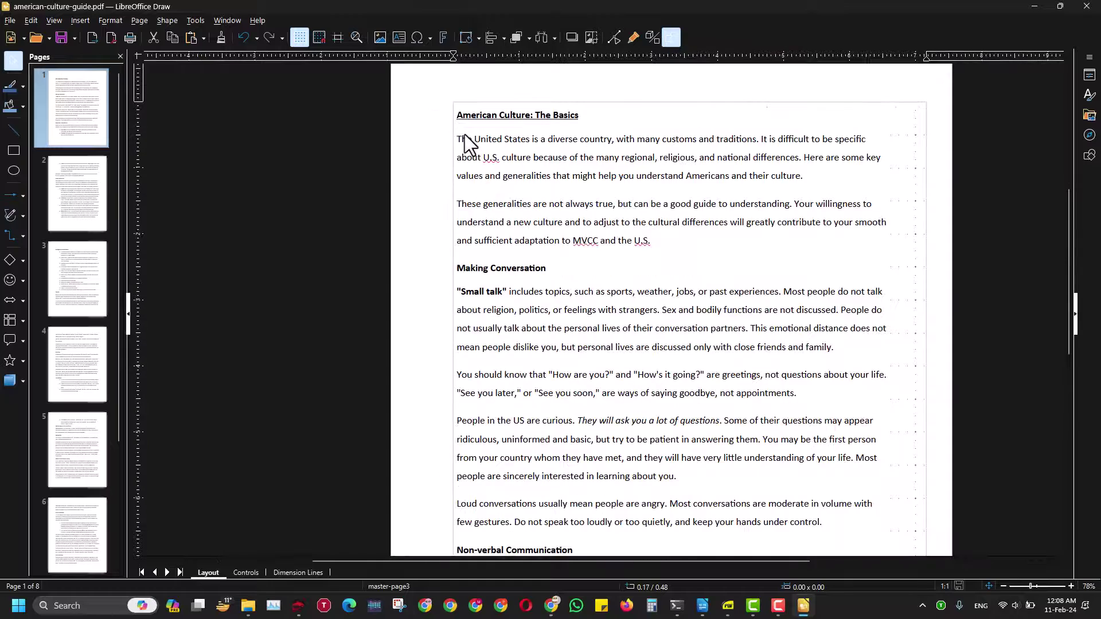
{"action": "scroll", "coordinate": [466, 138], "scroll_direction": "up", "scroll_amount": 3, "text": "ctrl"}
{"action": "left_click", "coordinate": [478, 143]}
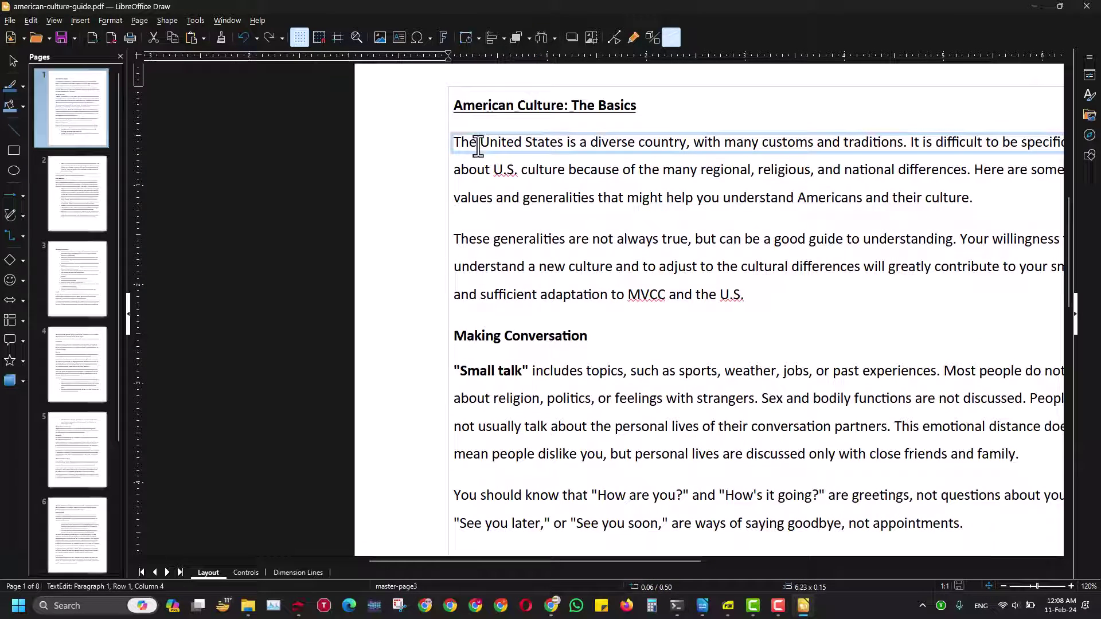
{"action": "key", "text": "Right"}
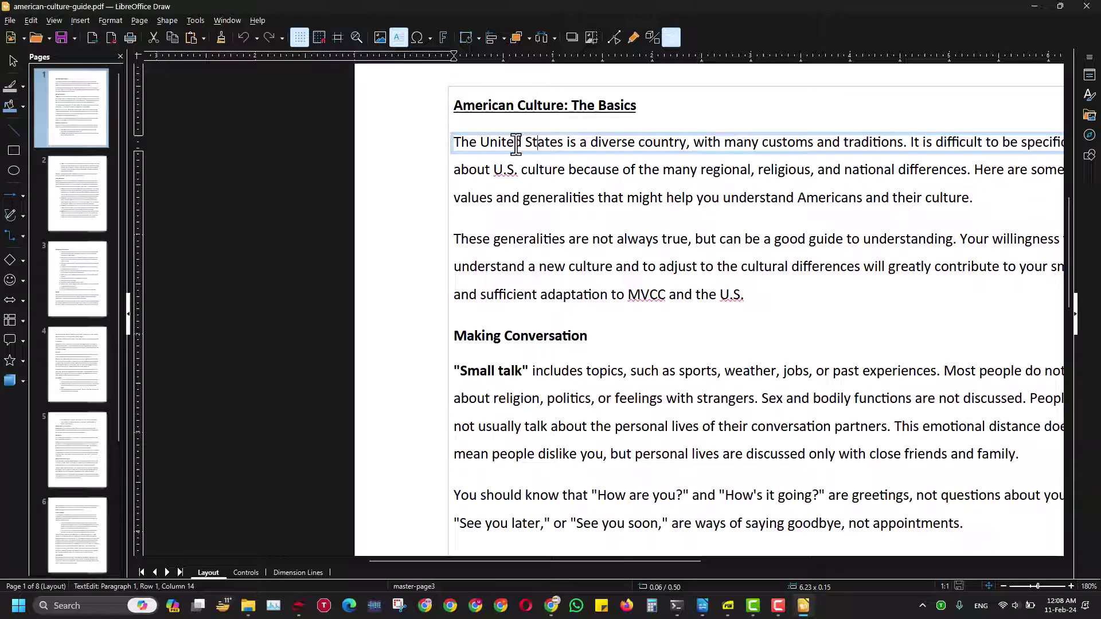
{"action": "key", "text": "Right"}
{"action": "key", "text": "Right"}
{"action": "key", "text": "Right"}
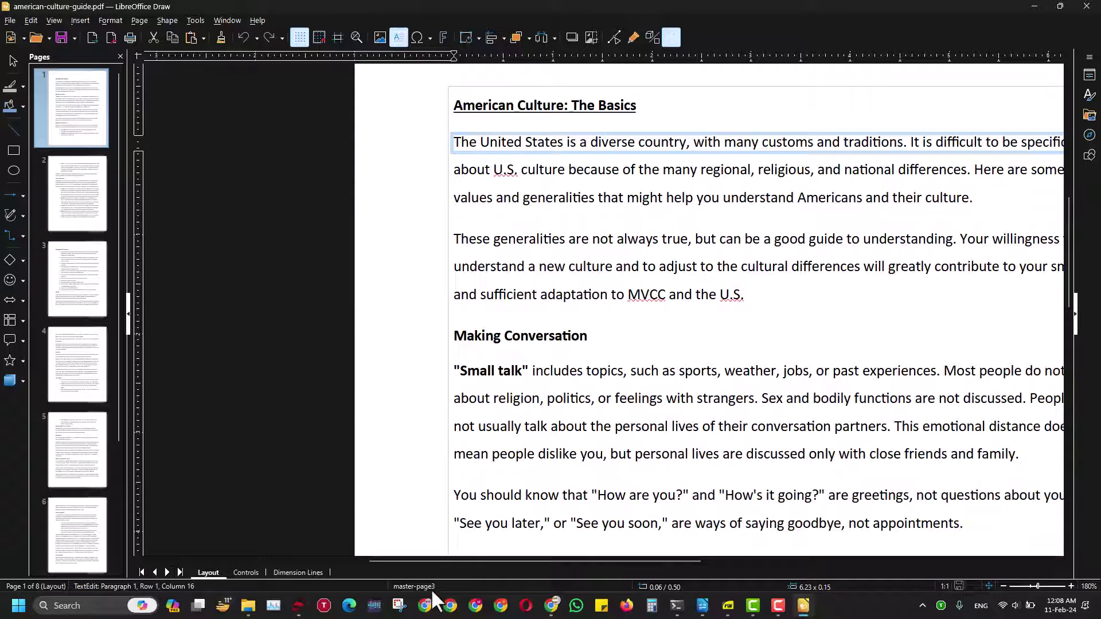
{"action": "left_click_drag", "start_coordinate": [456, 564], "coordinate": [508, 565]}
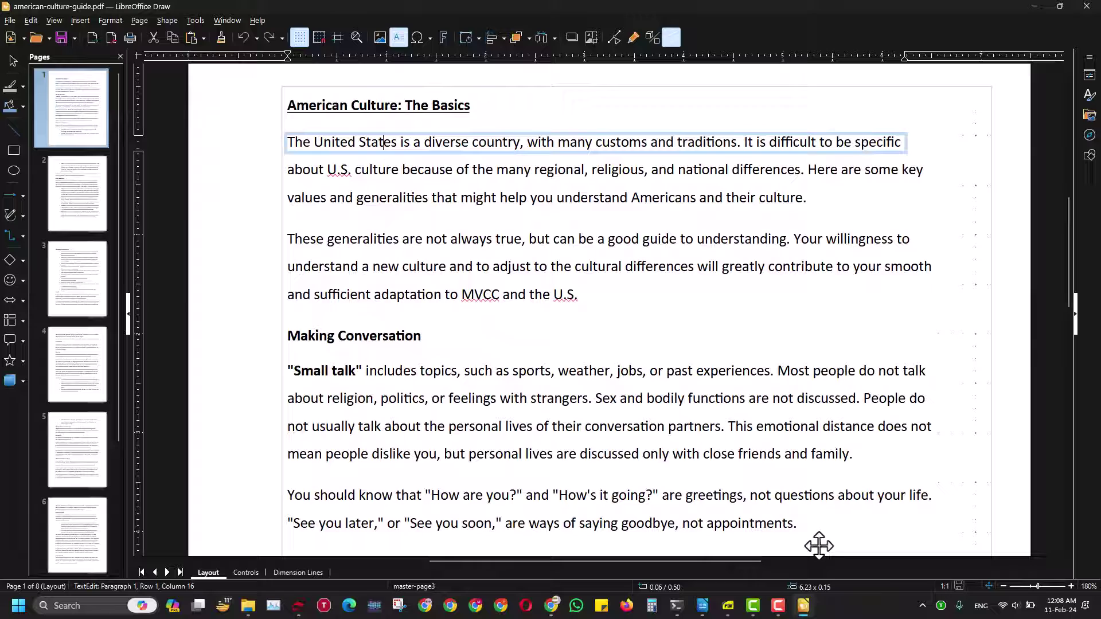
{"action": "mouse_move", "coordinate": [1037, 585]}
{"action": "left_mouse_down"}
{"action": "mouse_move", "coordinate": [1027, 586]}
{"action": "mouse_move", "coordinate": [1037, 587]}
{"action": "left_mouse_up"}
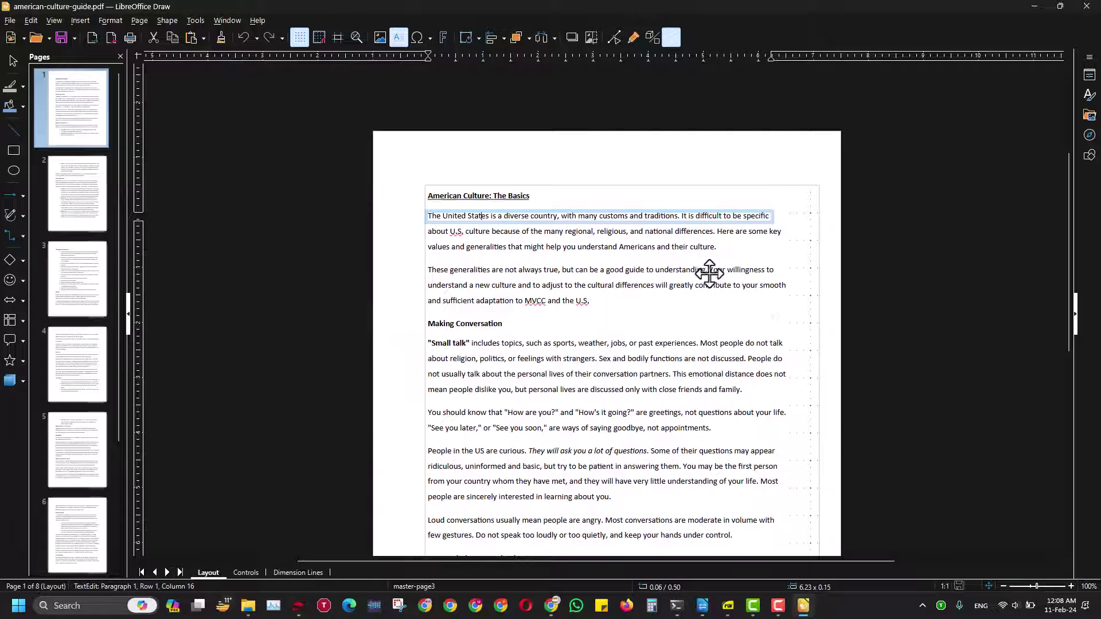
Step: Append 'and the Advancements' to the page 1 heading after 'The Basics'
{"action": "left_click", "coordinate": [838, 235]}
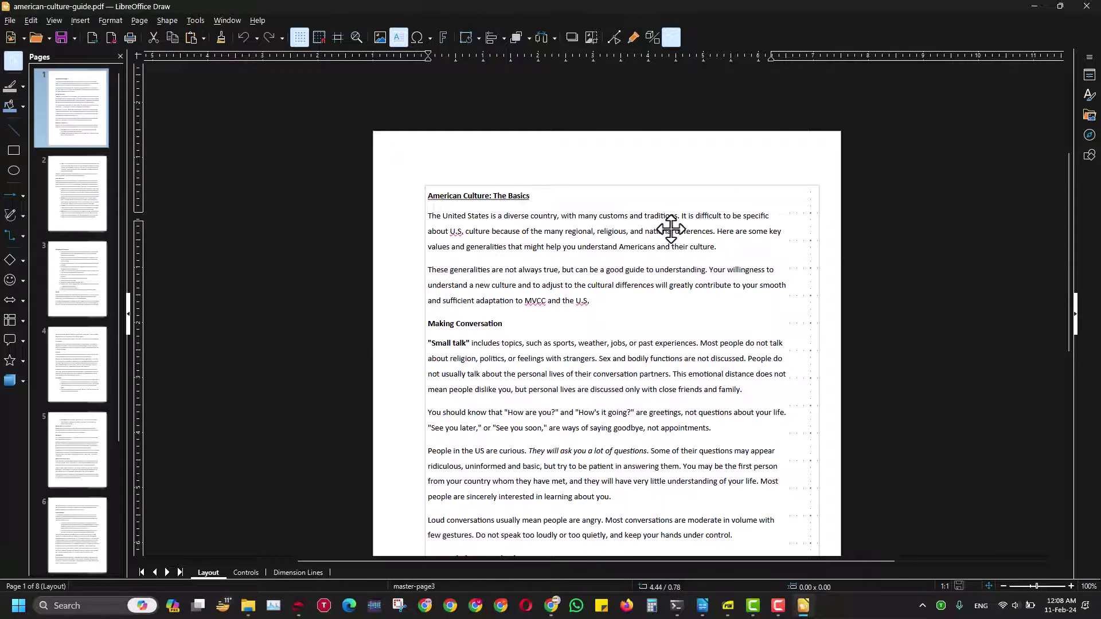
{"action": "left_click", "coordinate": [530, 195]}
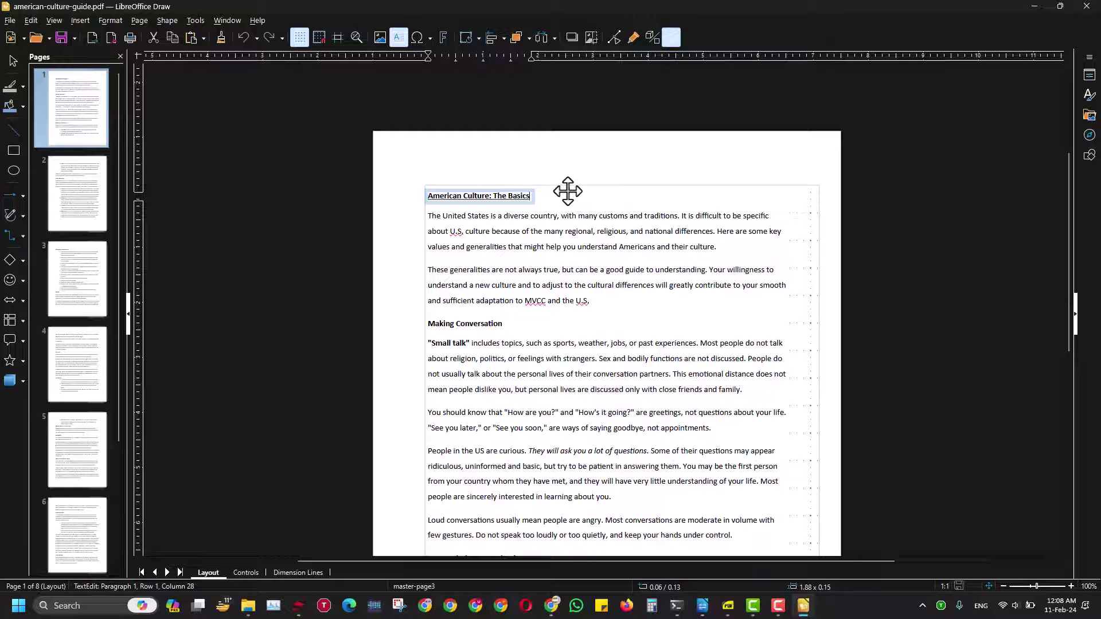
{"action": "scroll", "coordinate": [568, 191], "scroll_direction": "up", "scroll_amount": 5}
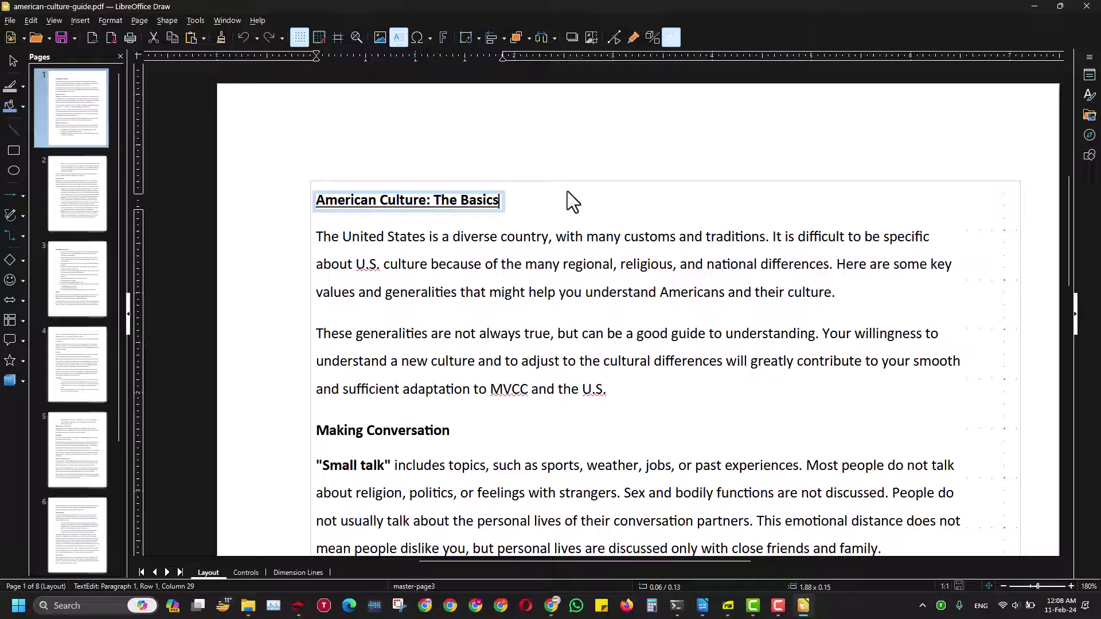
{"action": "scroll", "coordinate": [566, 190], "scroll_direction": "up", "scroll_amount": 2}
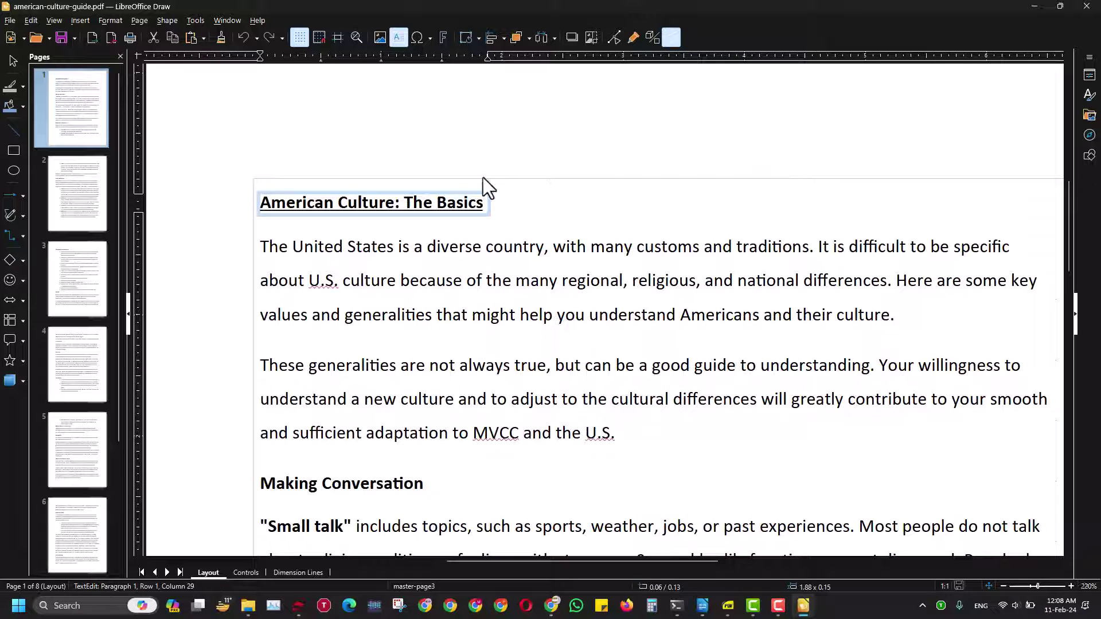
{"action": "type", "text": "n"}
{"action": "key", "text": "BackSpace"}
{"action": "type", "text": "and"}
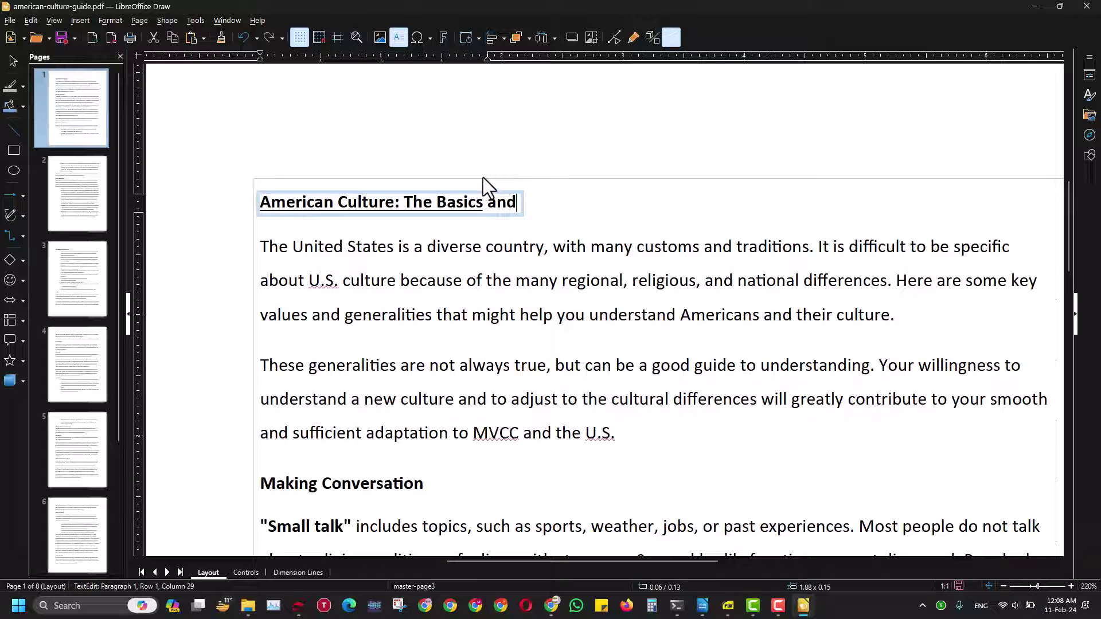
{"action": "type", "text": " the Advan"}
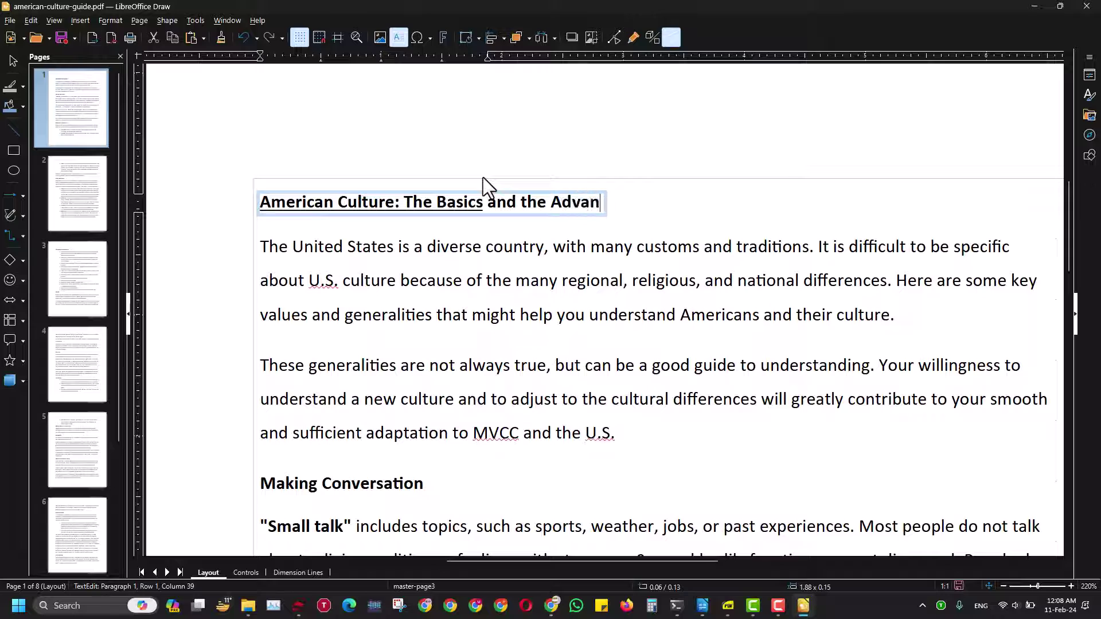
{"action": "type", "text": "cements"}
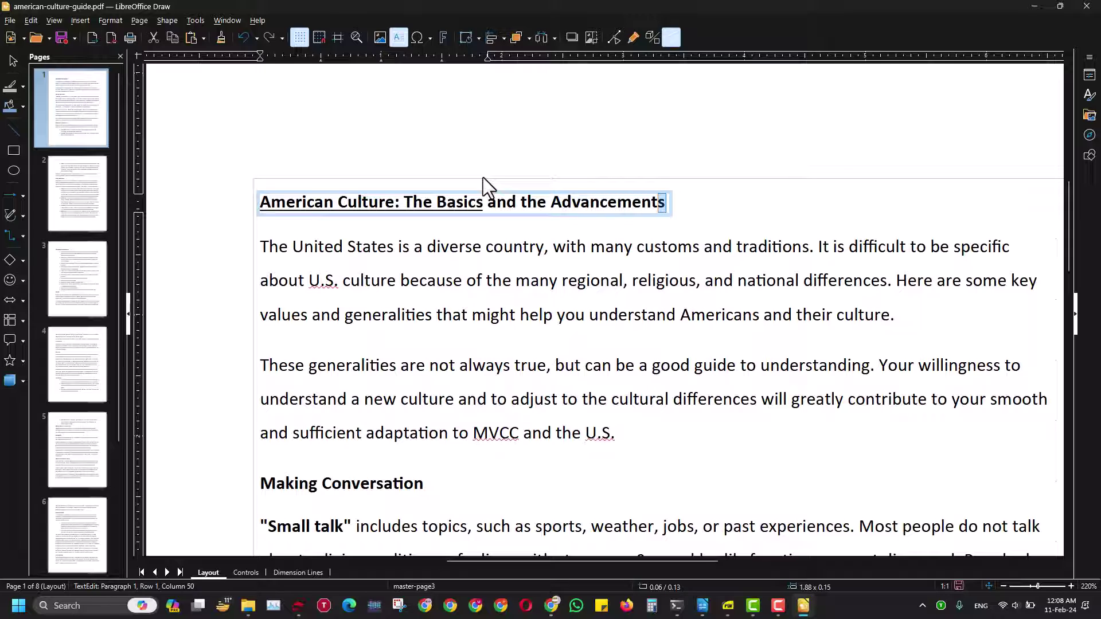
{"action": "key", "text": "shift+Left"}
{"action": "key", "text": "shift+Left"}
{"action": "key", "text": "shift+Left"}
{"action": "key", "text": "shift+Left"}
{"action": "key", "text": "shift+Left"}
{"action": "key", "text": "shift+Left"}
{"action": "key", "text": "shift+Left"}
{"action": "key", "text": "shift+Left"}
{"action": "key", "text": "shift+Left"}
{"action": "key", "text": "shift+Left"}
{"action": "key", "text": "shift+Left"}
{"action": "key", "text": "shift+Left"}
{"action": "key", "text": "shift+Left"}
{"action": "key", "text": "shift+Left"}
{"action": "key", "text": "shift+Left"}
{"action": "key", "text": "shift+Left"}
{"action": "key", "text": "shift+Left"}
{"action": "key", "text": "shift+Left"}
{"action": "key", "text": "shift+Left"}
{"action": "key", "text": "shift+Left"}
{"action": "key", "text": "shift+Left"}
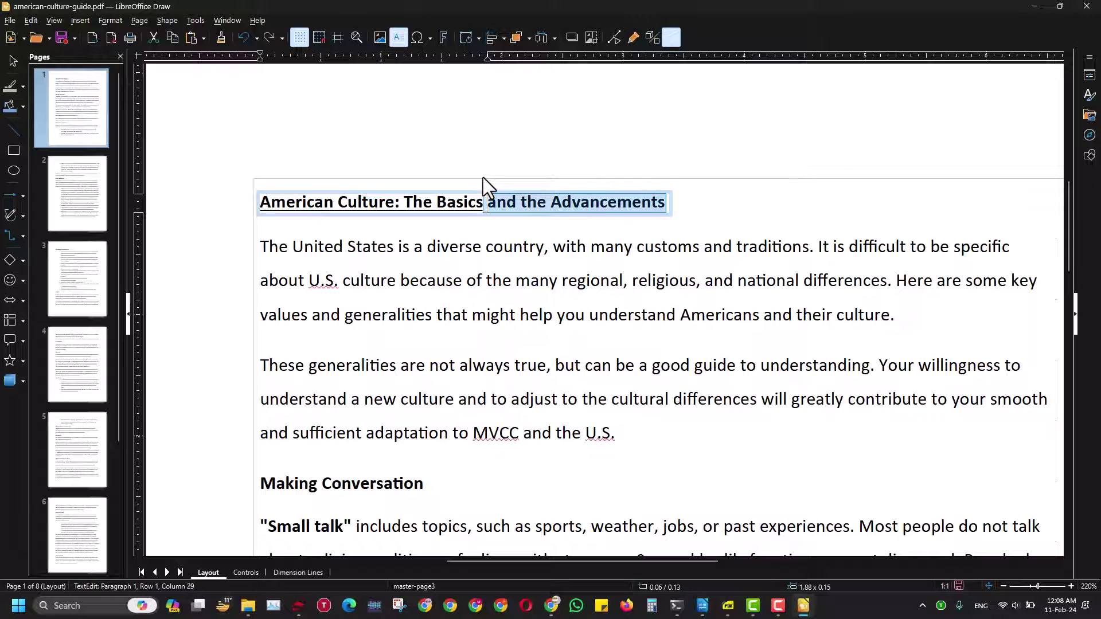
{"action": "key", "text": "End"}
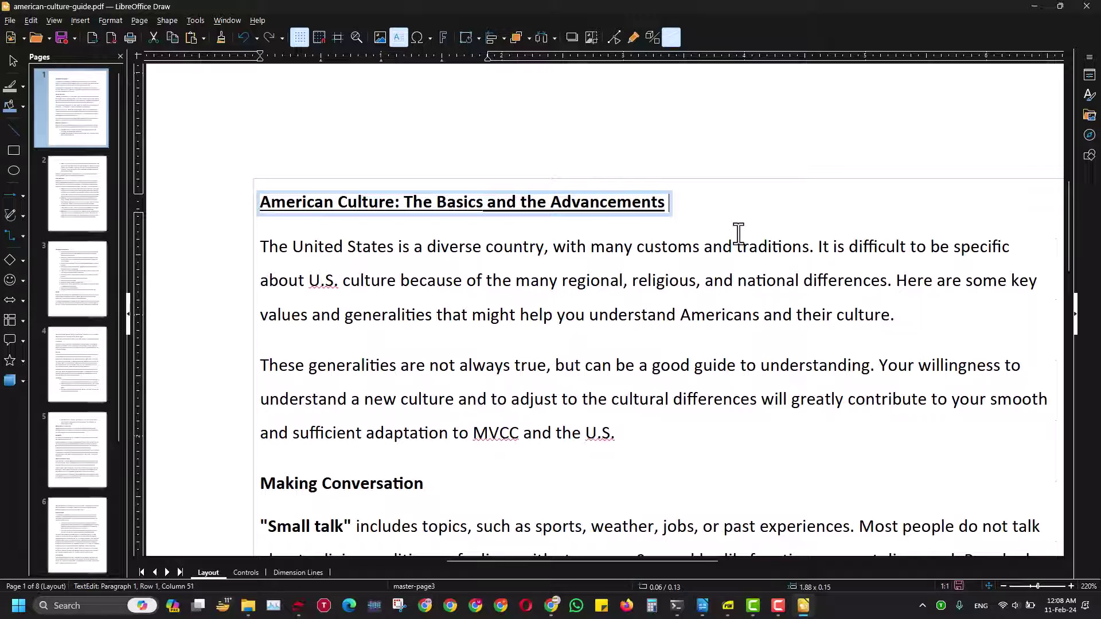
{"action": "left_click_drag", "start_coordinate": [505, 202], "coordinate": [228, 198]}
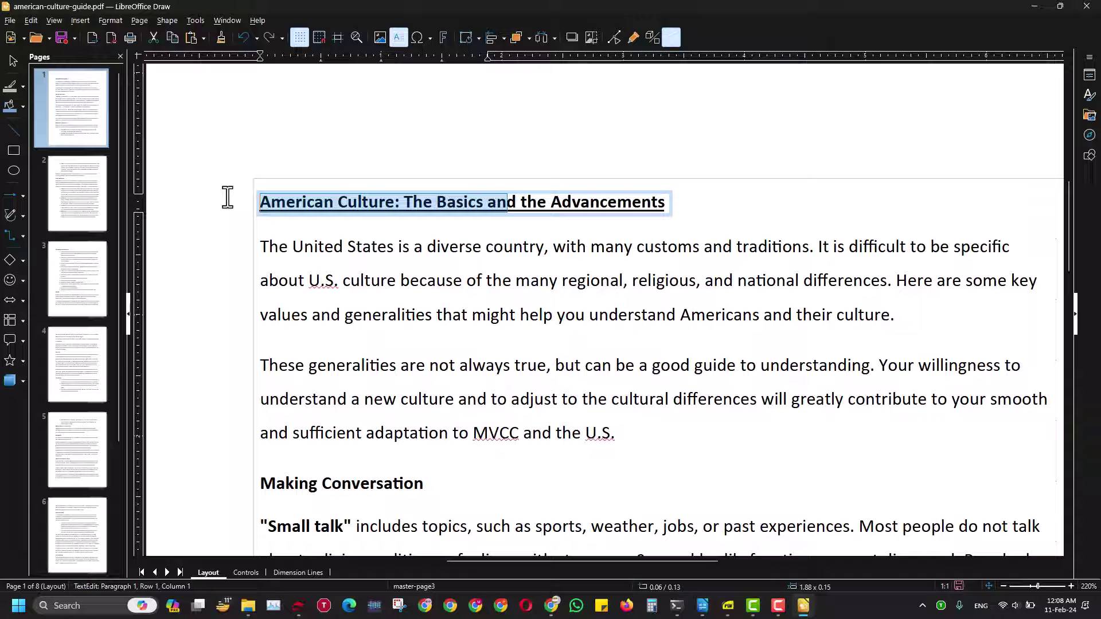
Step: Extend the opening paragraph's third line to end 'cultures and traditions.'
{"action": "left_click", "coordinate": [655, 274]}
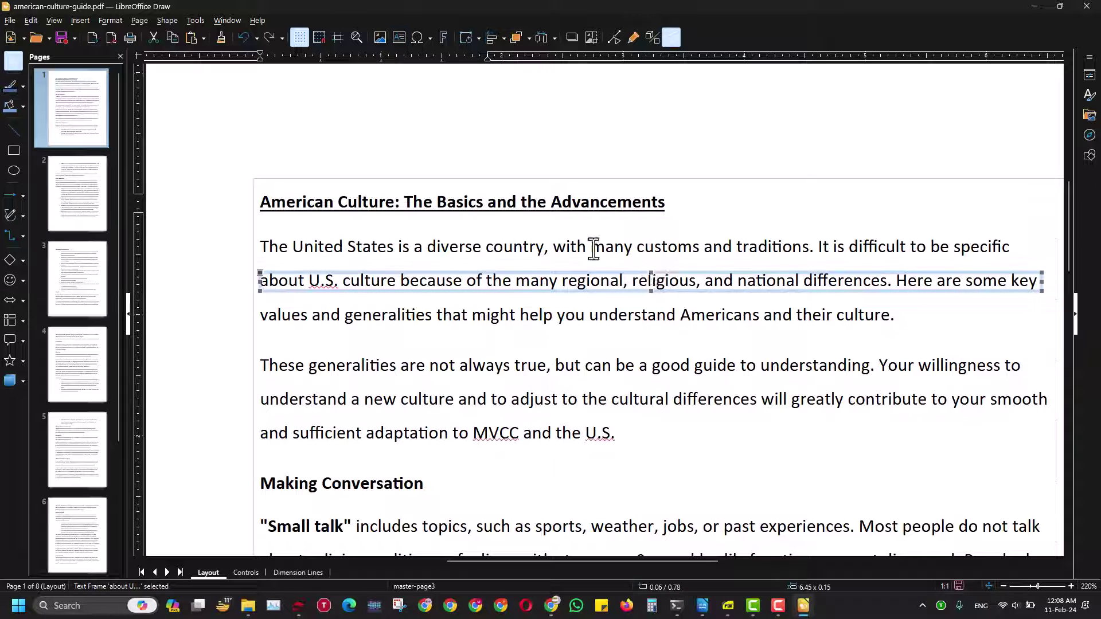
{"action": "left_click", "coordinate": [893, 319]}
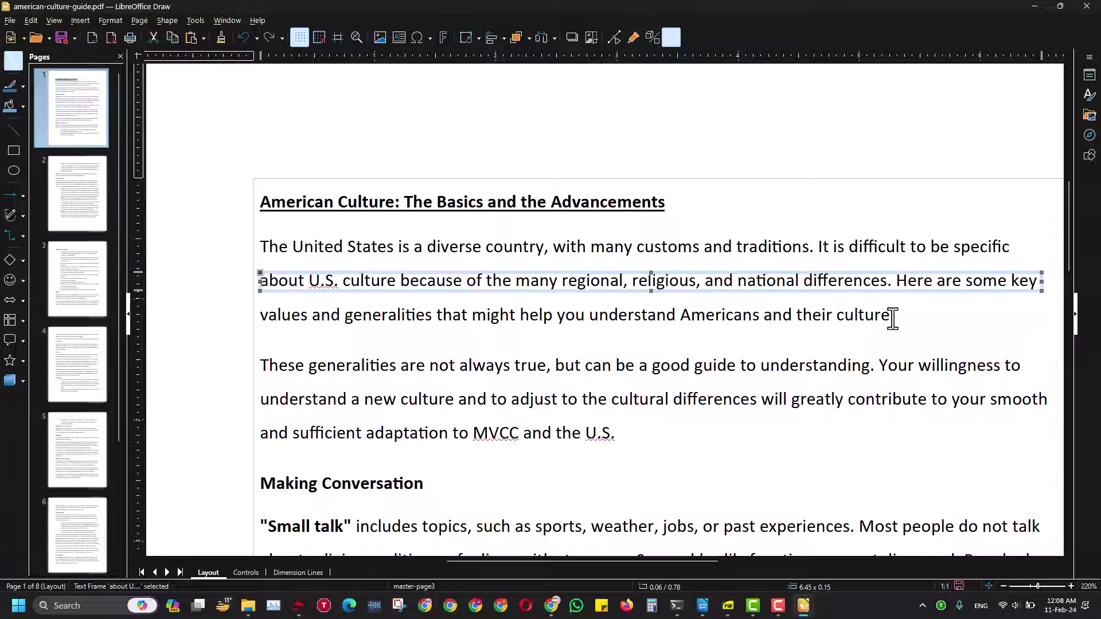
{"action": "type", "text": ", and trad"}
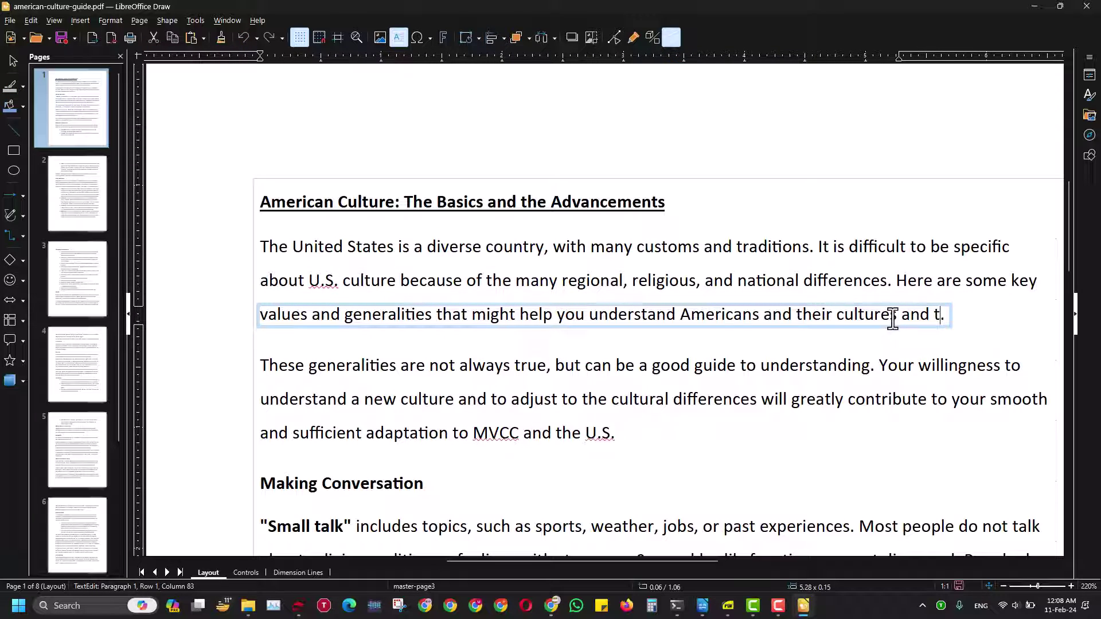
{"action": "type", "text": "itions"}
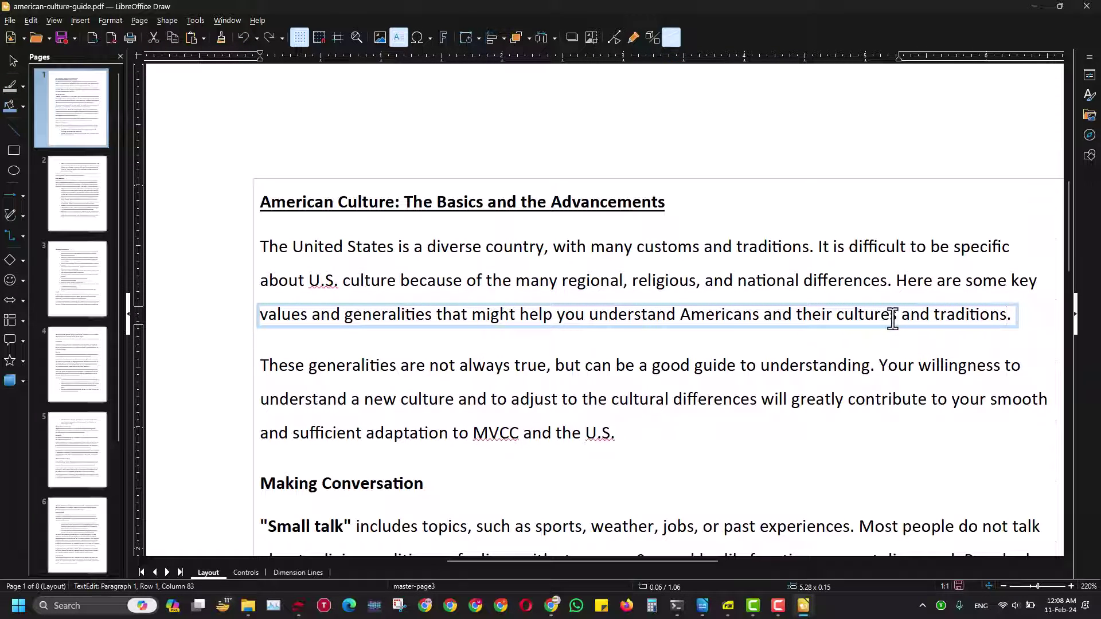
{"action": "left_click", "coordinate": [713, 138]}
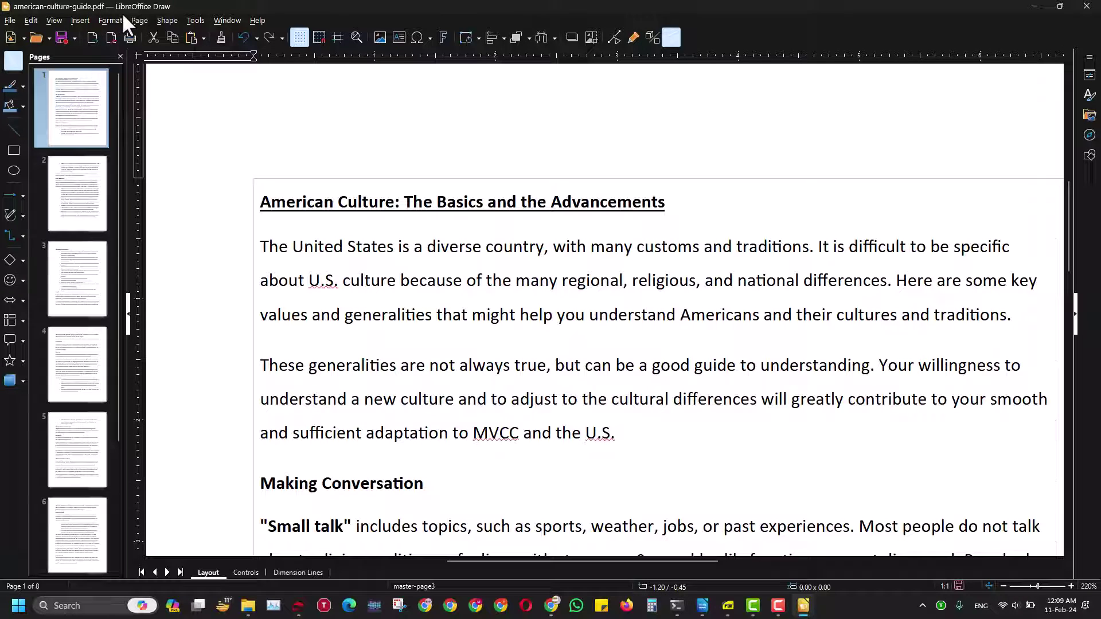
{"action": "left_click", "coordinate": [10, 20]}
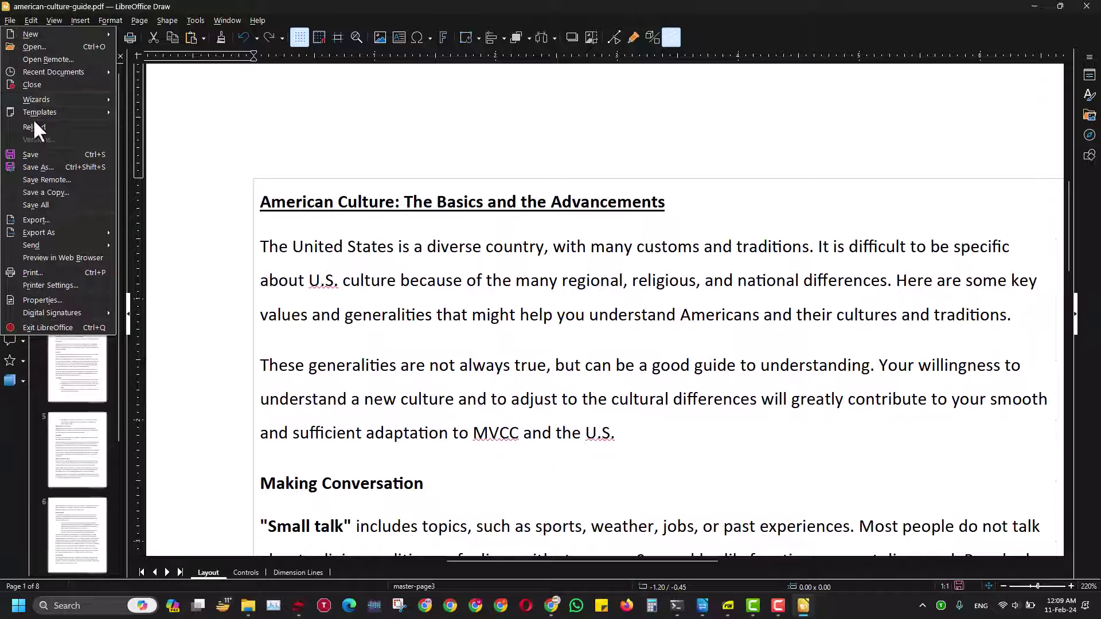
{"action": "left_click", "coordinate": [47, 167]}
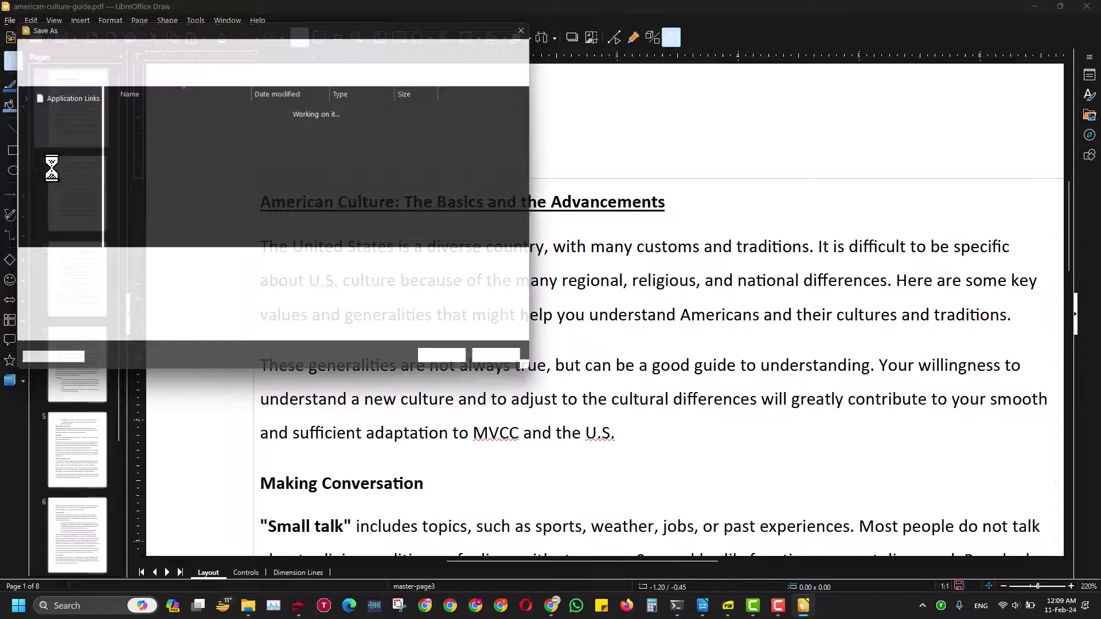
{"action": "left_click", "coordinate": [205, 279]}
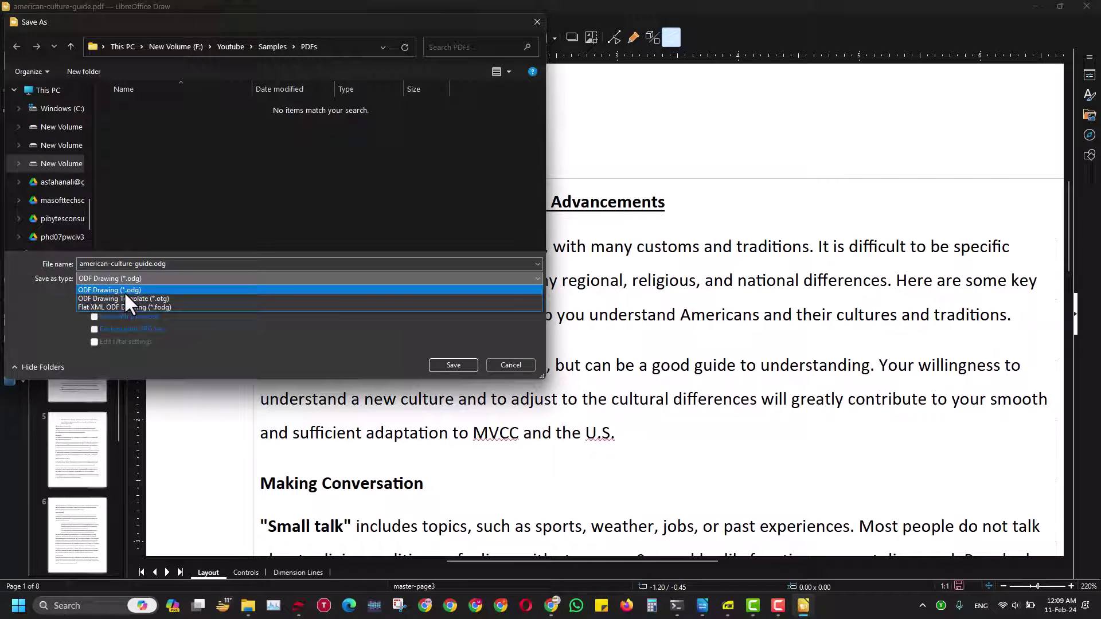
{"action": "left_click", "coordinate": [497, 365]}
{"action": "left_click", "coordinate": [499, 367]}
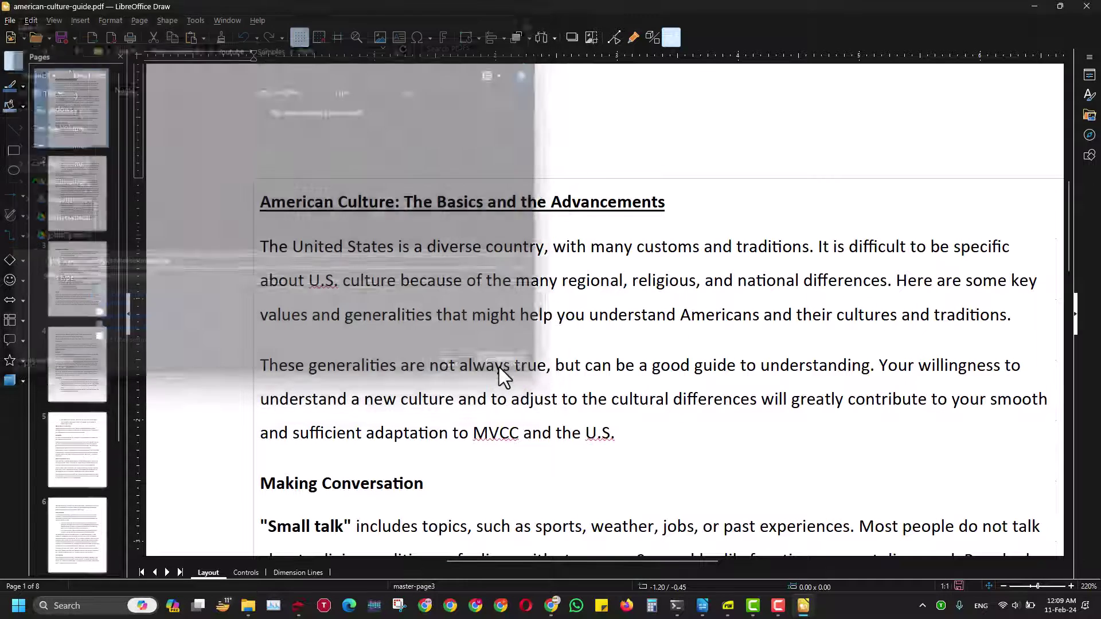
Step: Export the drawing as PDF named Libreoffice_american-culture-guide.pdf in the PDFs folder
{"action": "left_click", "coordinate": [9, 17]}
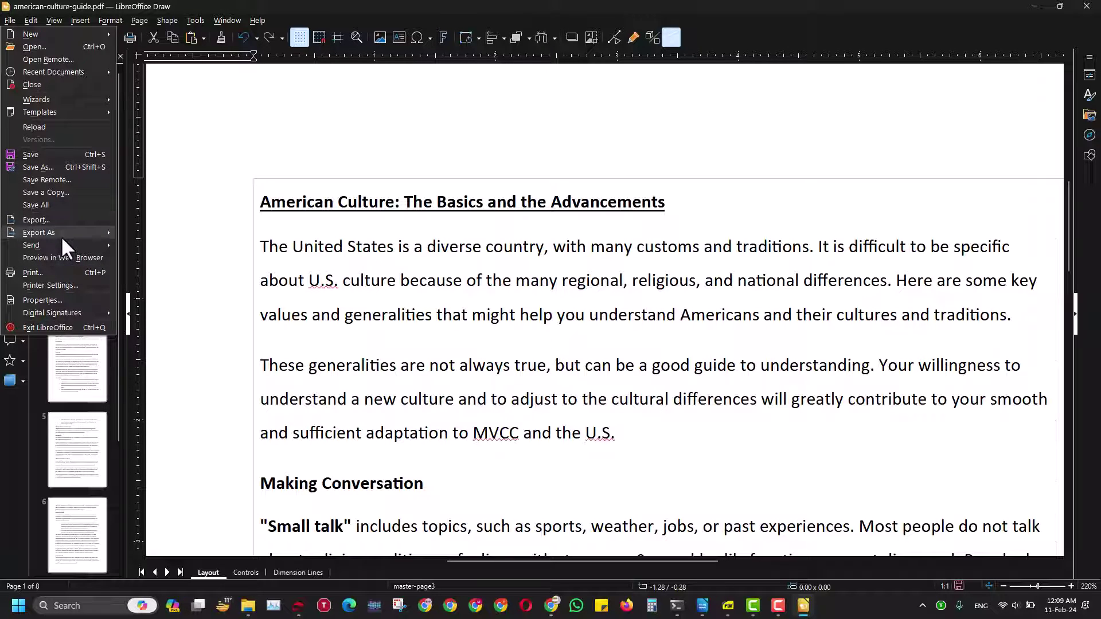
{"action": "mouse_move", "coordinate": [61, 235]}
{"action": "left_click", "coordinate": [162, 230]}
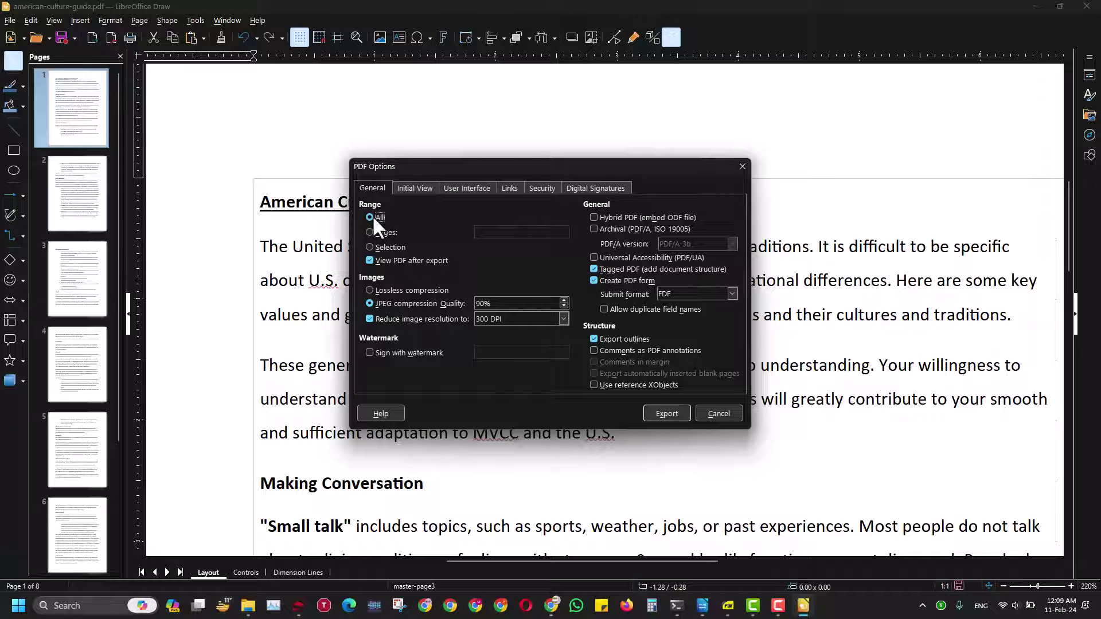
{"action": "left_click", "coordinate": [667, 414]}
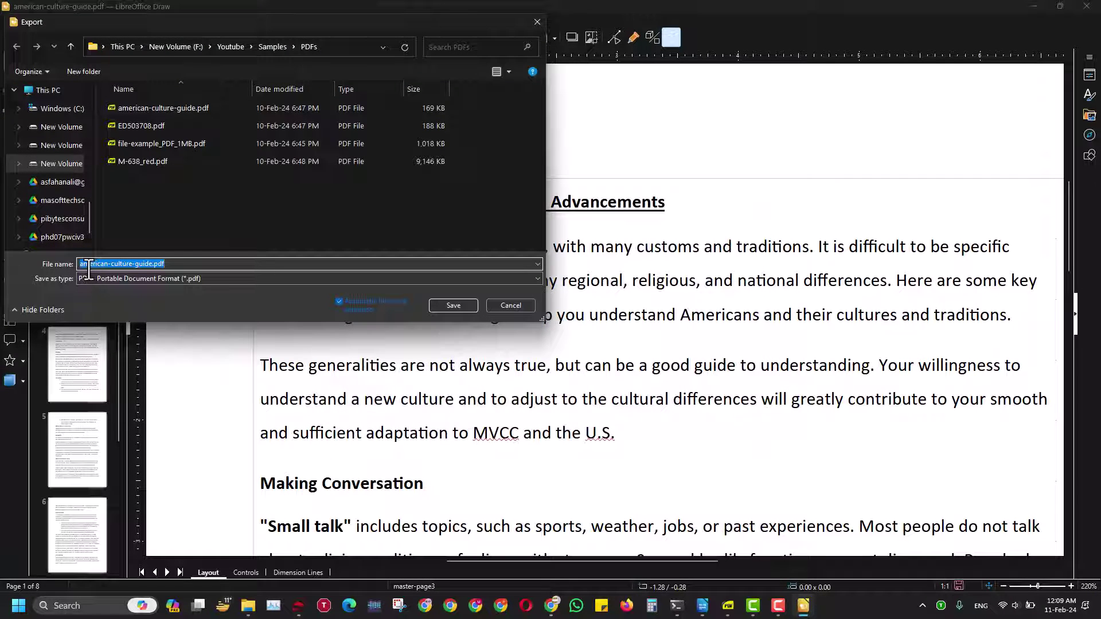
{"action": "left_click", "coordinate": [89, 265]}
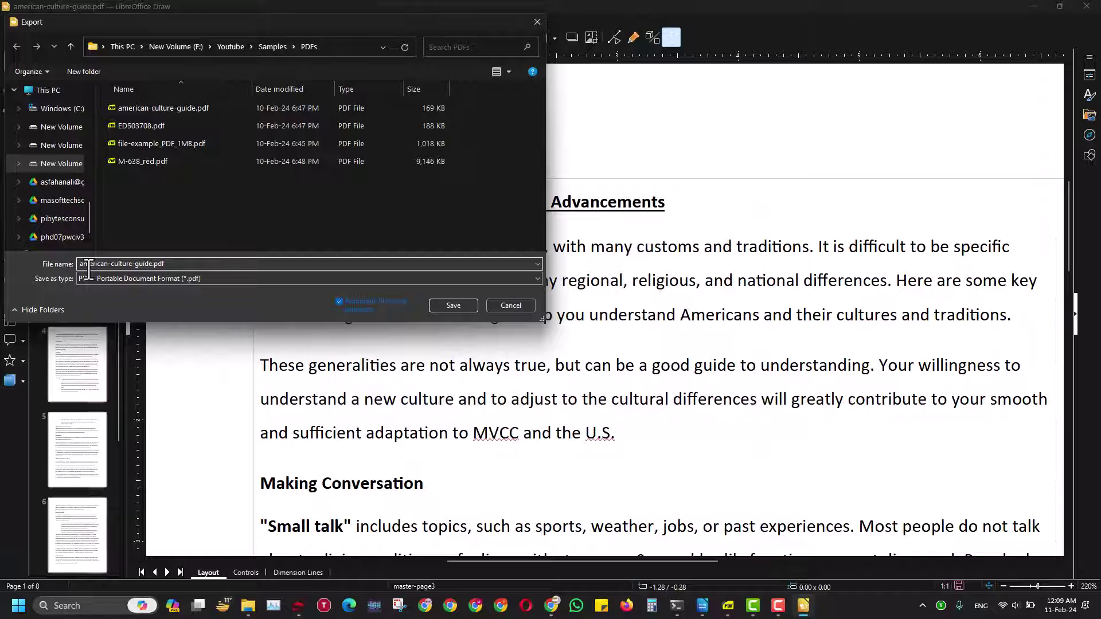
{"action": "type", "text": "Li"}
{"action": "type", "text": "breoffi"}
{"action": "type", "text": "ce_"}
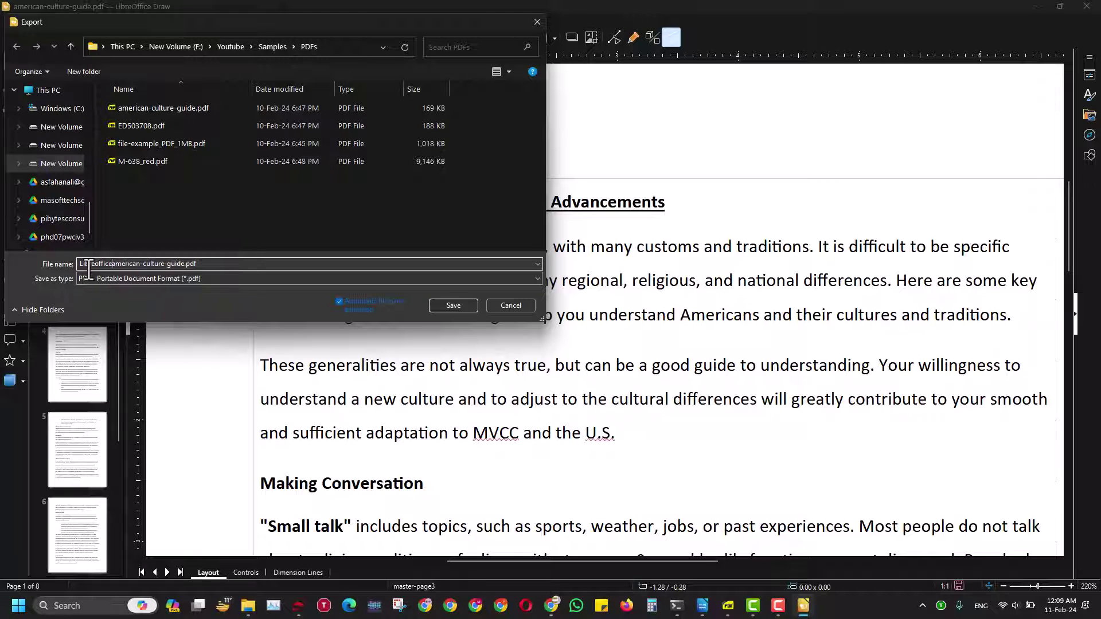
{"action": "left_click", "coordinate": [455, 306]}
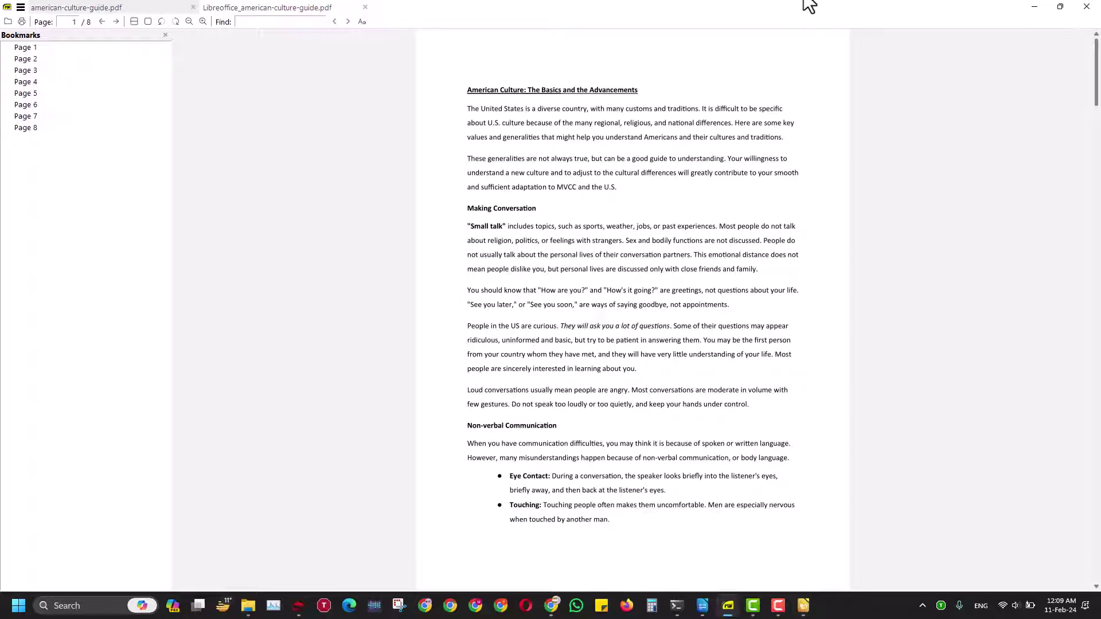
Step: Close the auto-opened PDF and select Libreoffice_american-culture-guide.pdf in File Explorer
{"action": "left_click", "coordinate": [365, 7]}
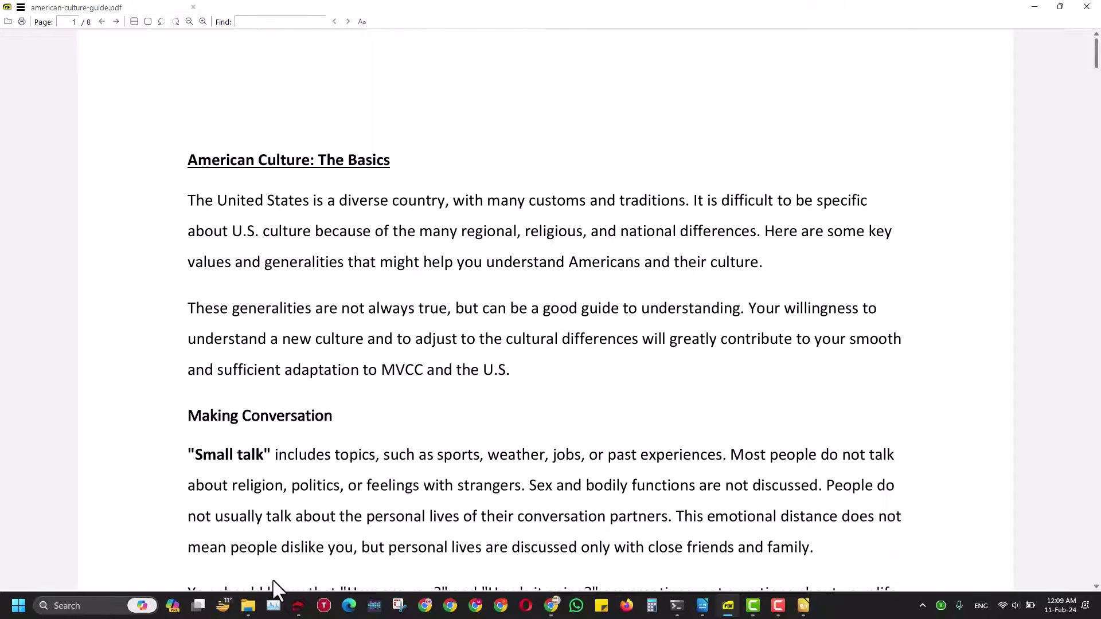
{"action": "left_click", "coordinate": [248, 609]}
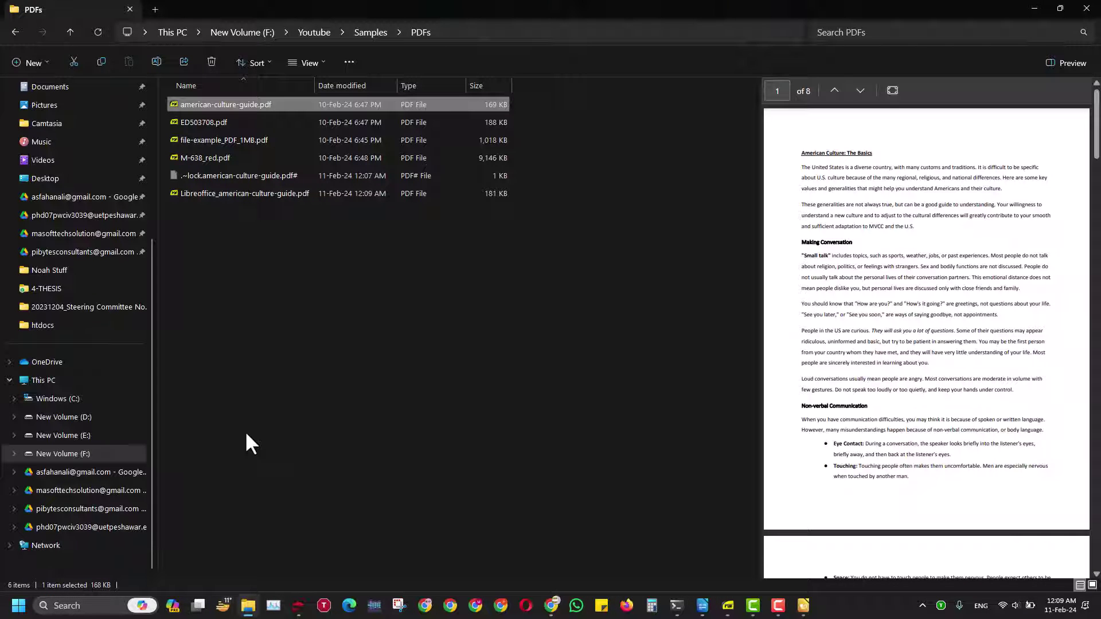
{"action": "left_click", "coordinate": [293, 196]}
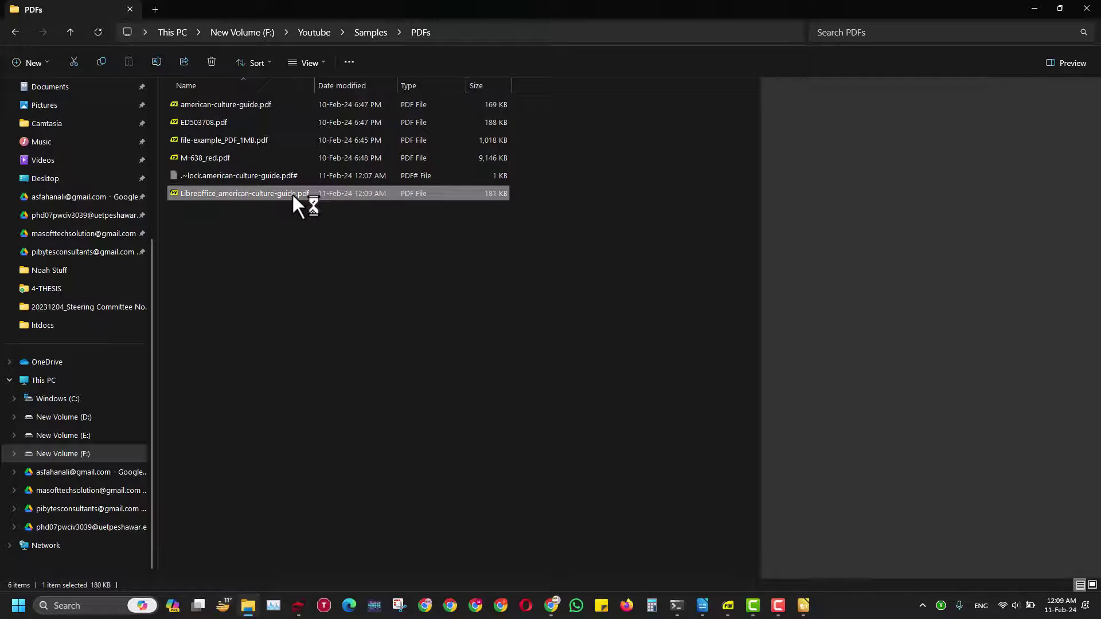
Step: Open Libreoffice_american-culture-guide.pdf in SumatraPDF at the top of page 1
{"action": "double_click", "coordinate": [292, 195]}
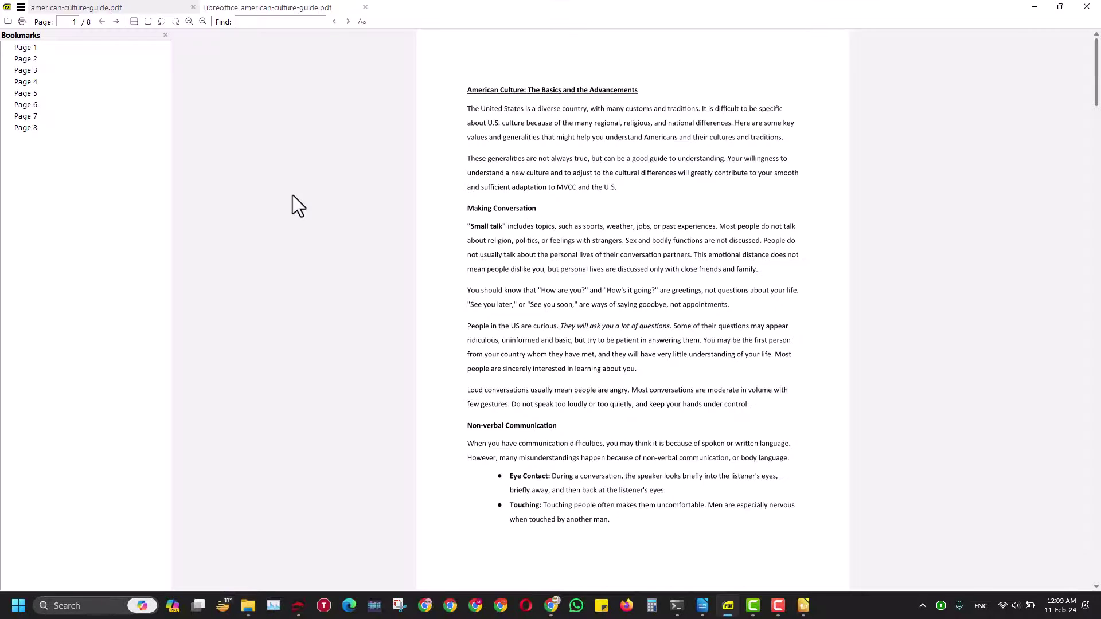
{"action": "scroll", "coordinate": [527, 141], "scroll_direction": "up", "scroll_amount": 4}
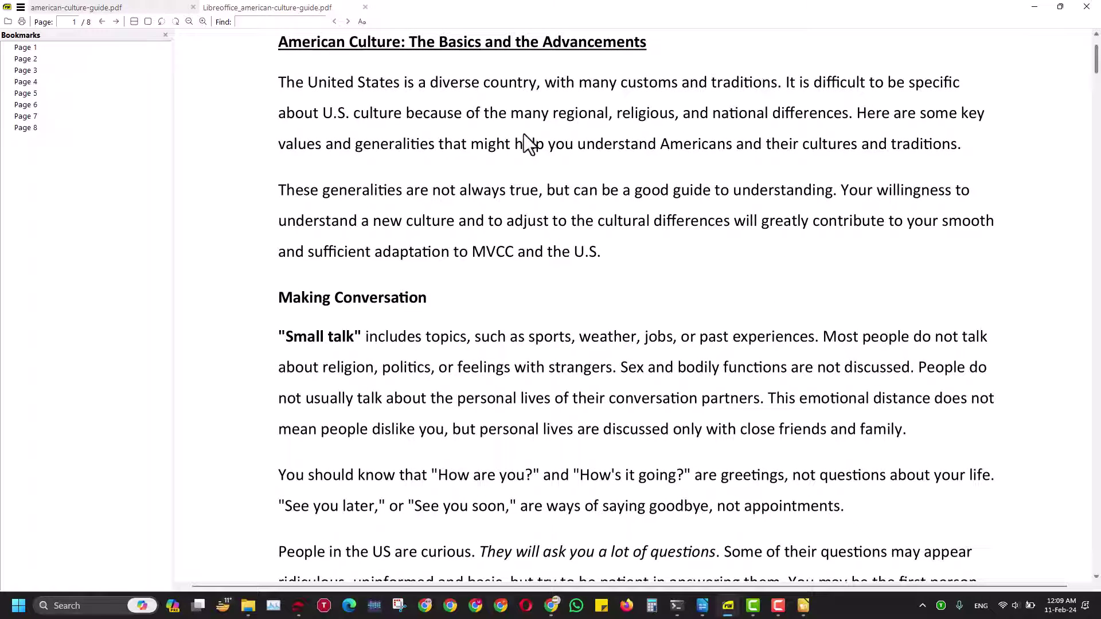
{"action": "scroll", "coordinate": [527, 143], "scroll_direction": "up", "scroll_amount": 2}
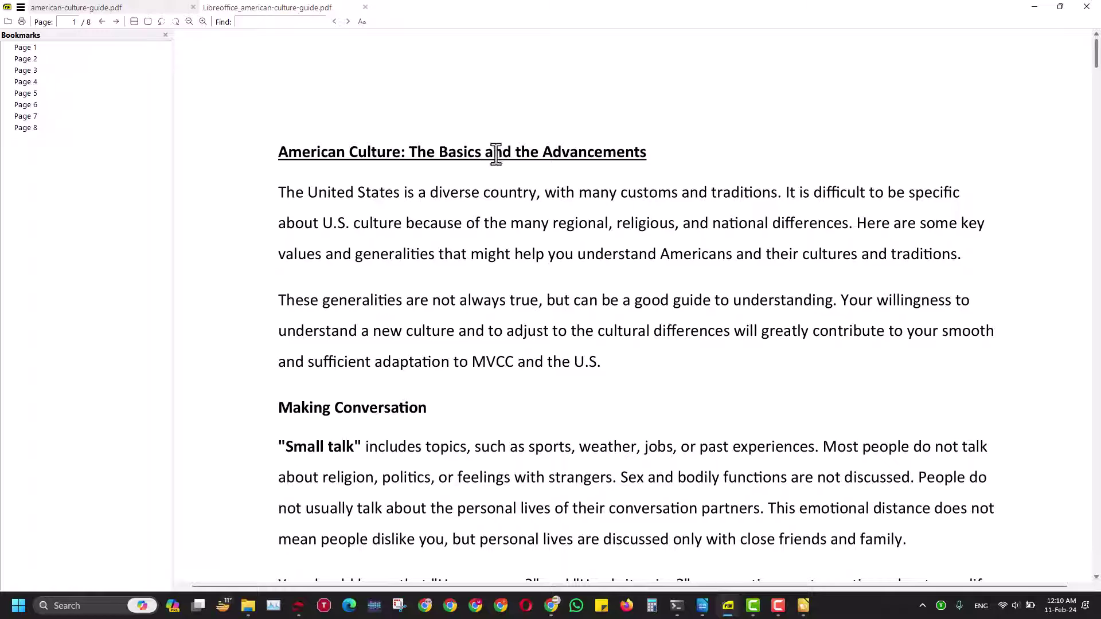
Step: Select the heading and first paragraph to confirm 'and the Advancements' and 'cultures and traditions'
{"action": "left_click_drag", "start_coordinate": [496, 153], "coordinate": [715, 167]}
{"action": "left_click", "coordinate": [803, 221]}
{"action": "left_click_drag", "start_coordinate": [793, 254], "coordinate": [971, 251]}
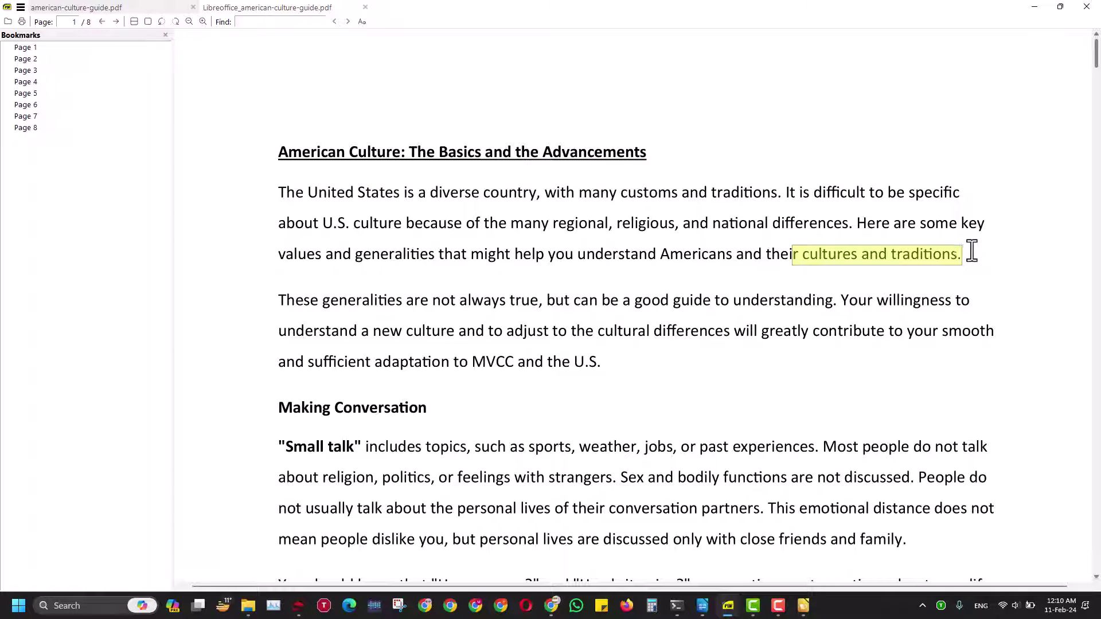
{"action": "left_click", "coordinate": [761, 261]}
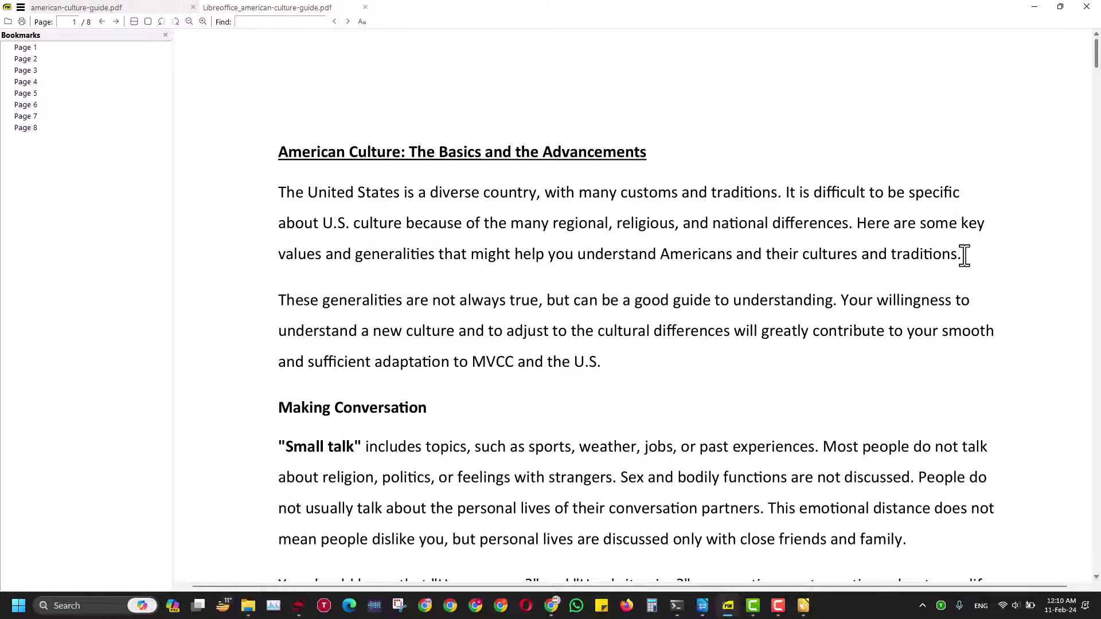
{"action": "left_click_drag", "start_coordinate": [788, 263], "coordinate": [254, 148]}
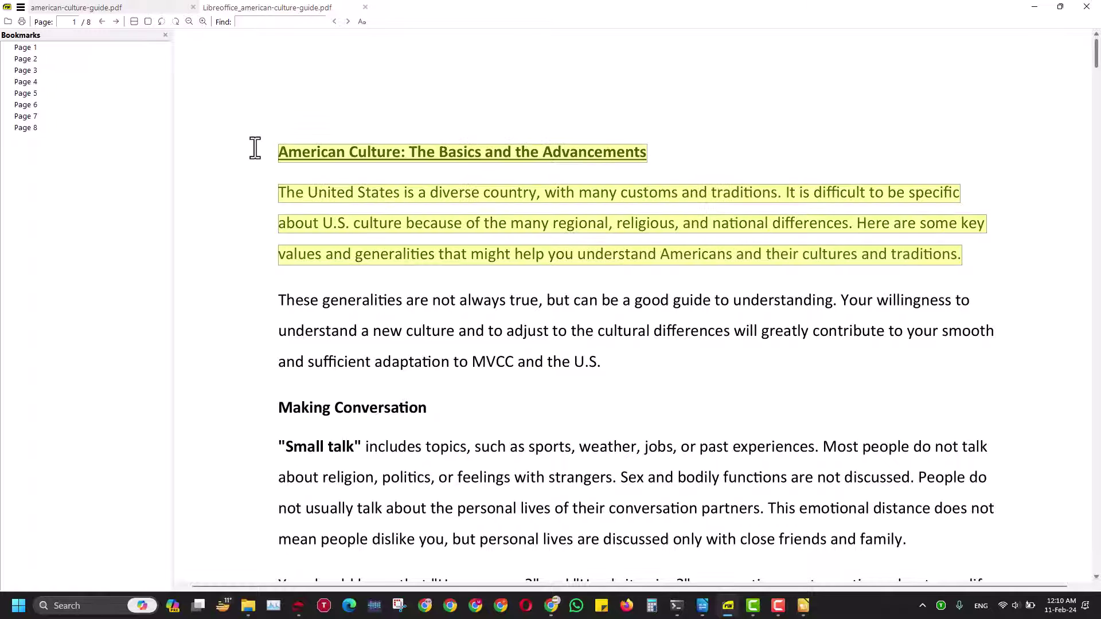